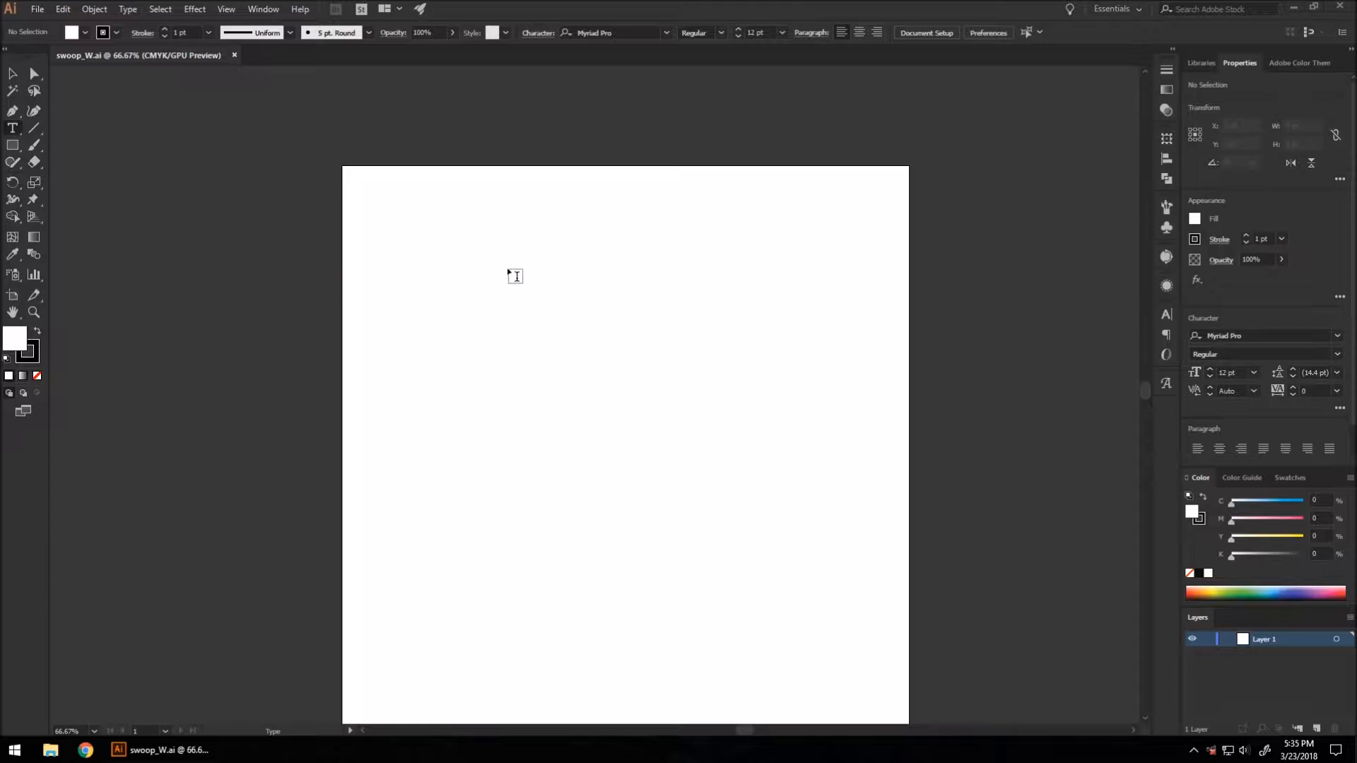
# Create the letter W as point text in Futura PT Bold at 300 pt on the artboard
pyautogui.click(545, 309)
pyautogui.click(651, 30)
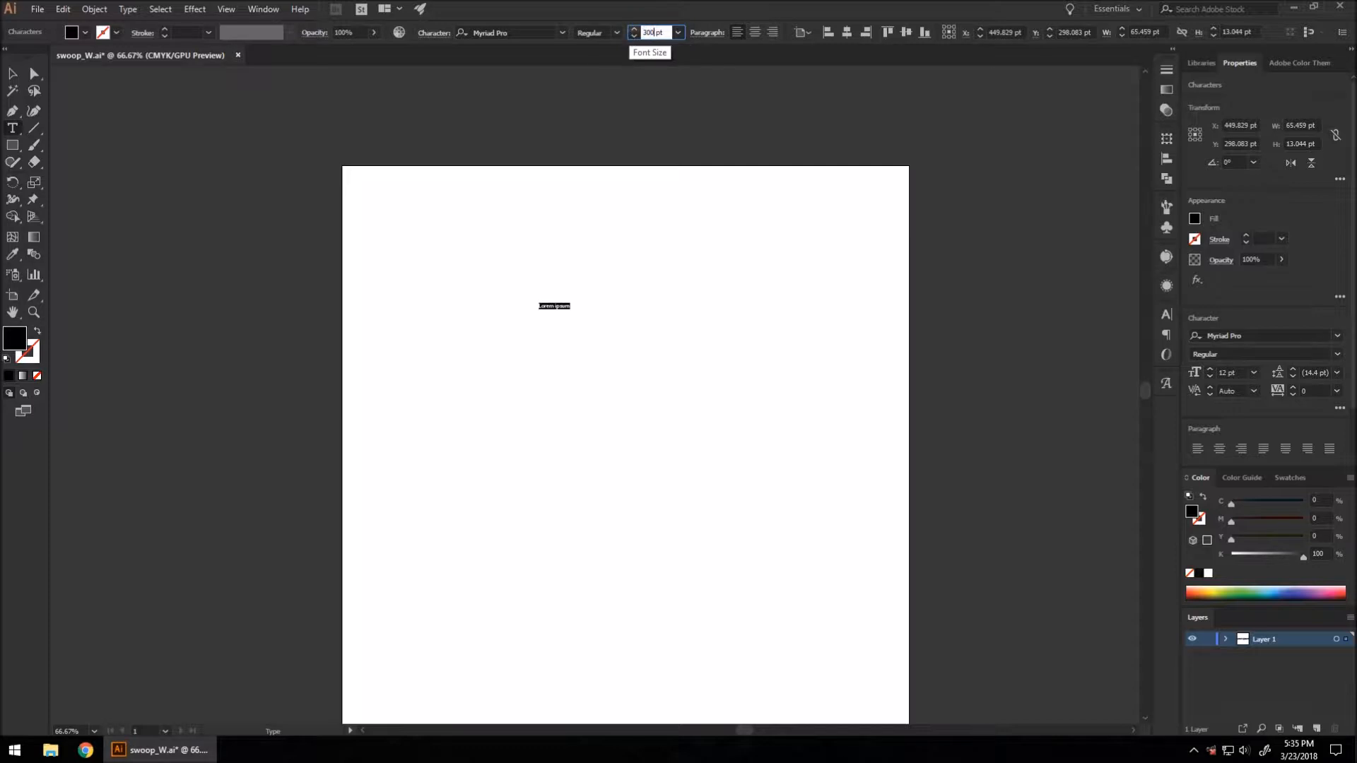
pyautogui.write('300')
pyautogui.click(562, 32)
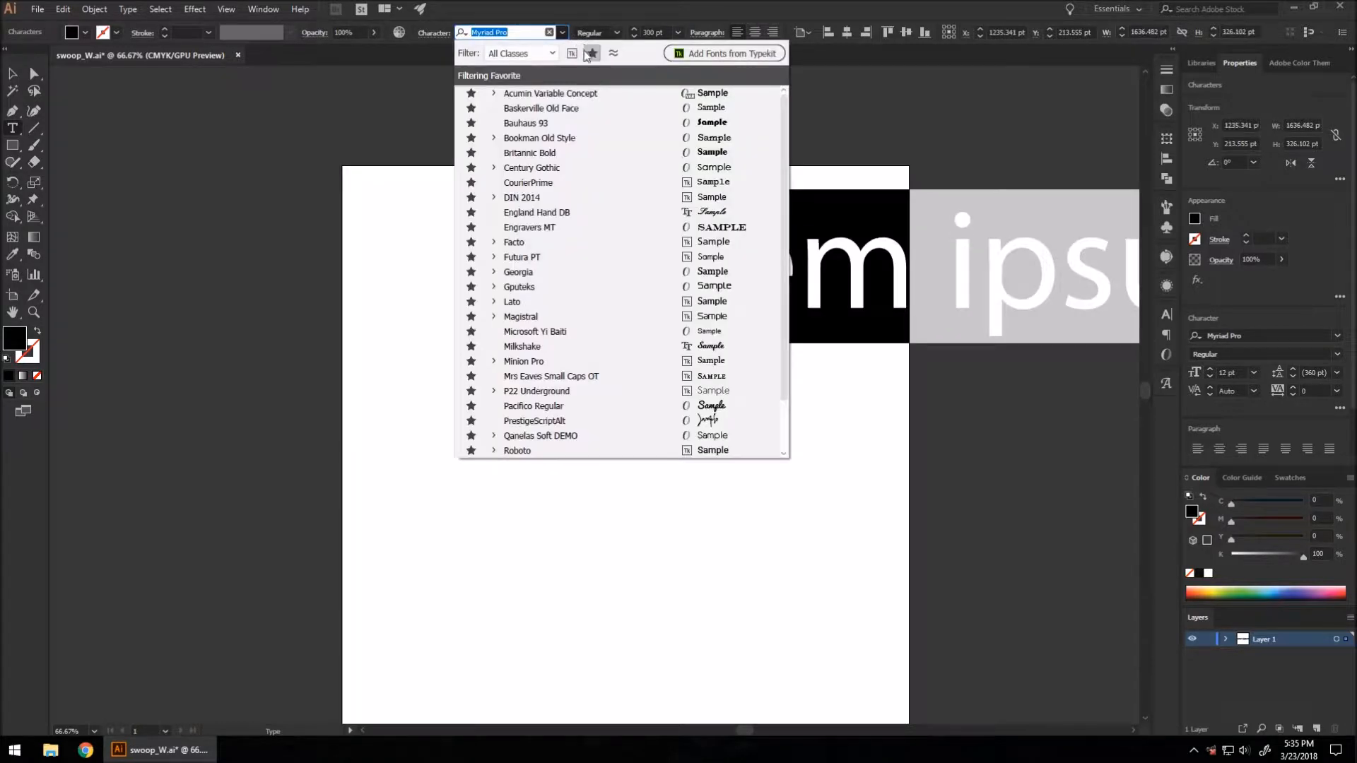
pyautogui.click(494, 257)
pyautogui.click(524, 316)
pyautogui.hotkey('ctrl', 'a')
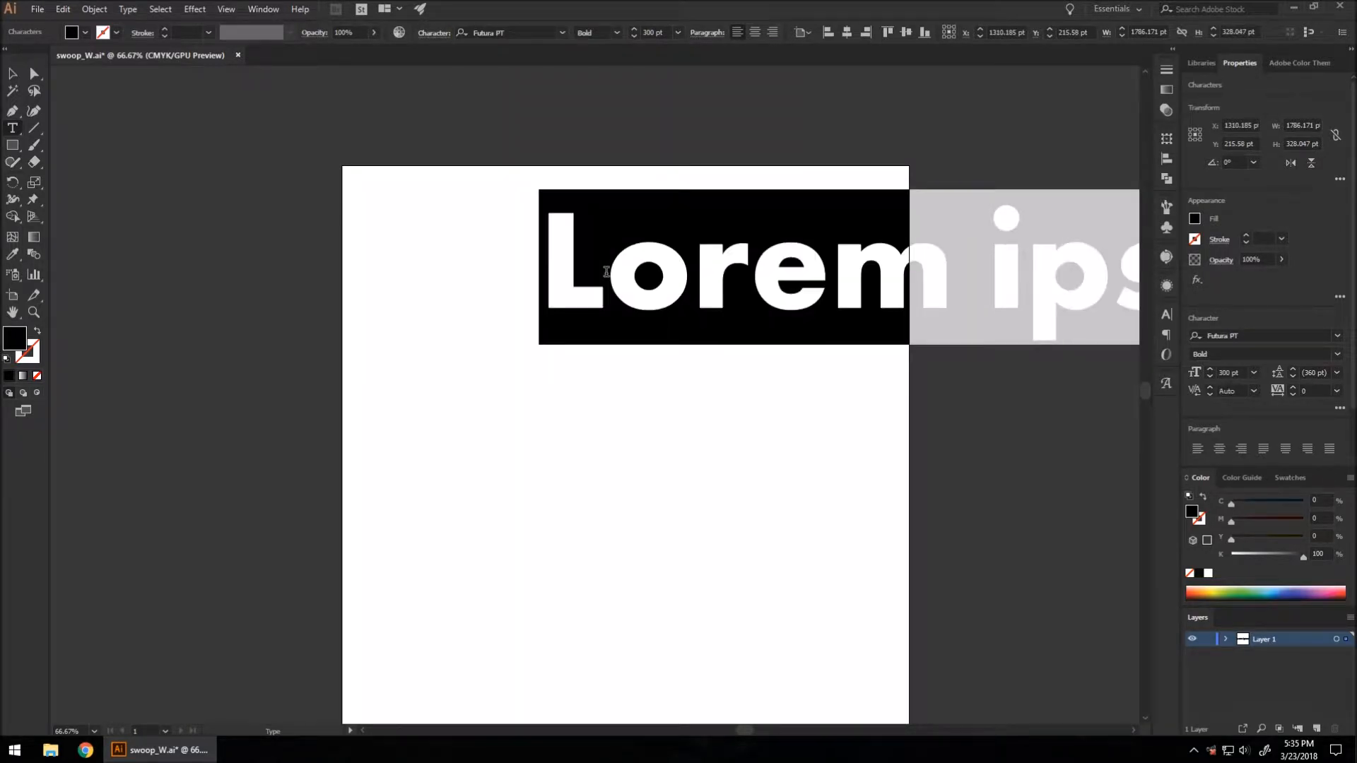
pyautogui.write('W')
# Move the W toward the middle and align its centre horizontally and vertically to the artboard
pyautogui.click(12, 75)
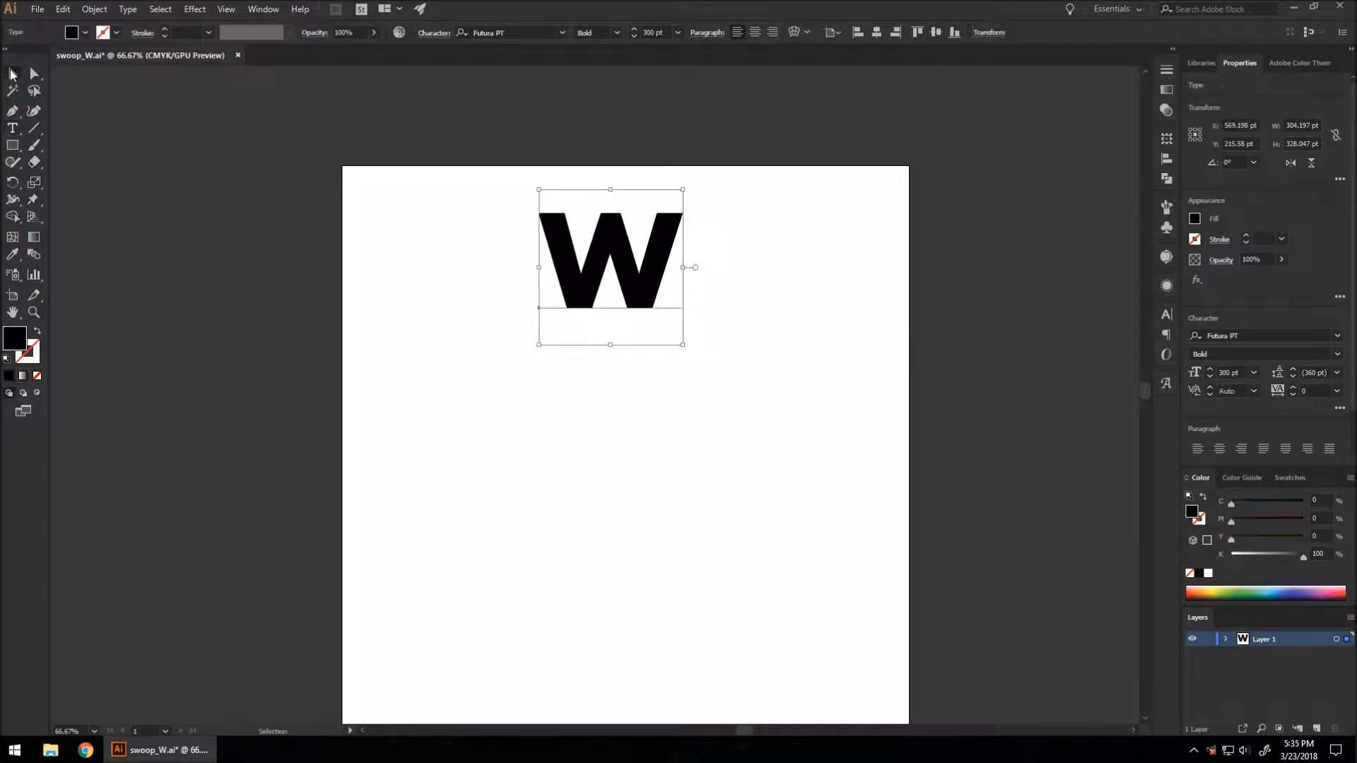
pyautogui.moveTo(630, 269); pyautogui.dragTo(629, 410)
pyautogui.scroll(-1, 636, 303)
pyautogui.scroll(1, 618, 453)
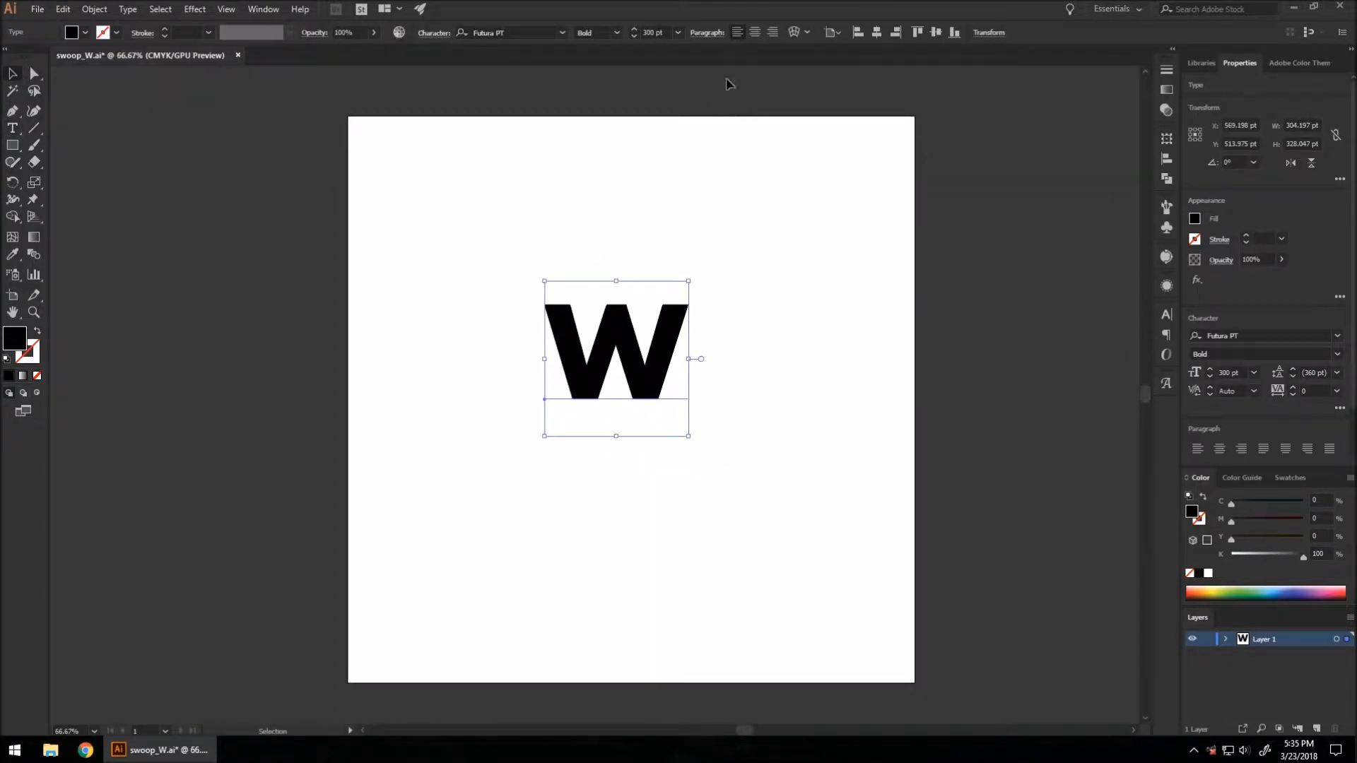
pyautogui.click(877, 32)
pyautogui.click(935, 32)
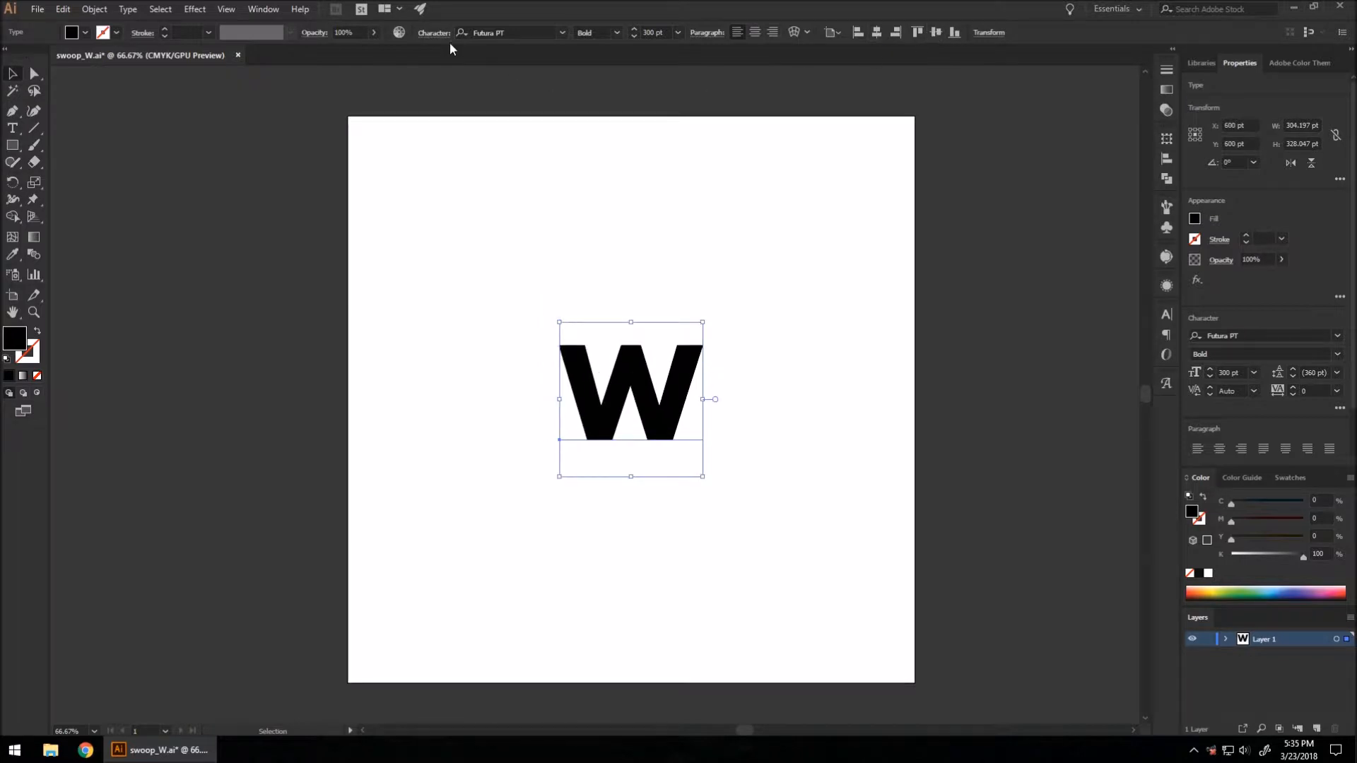
# Convert the W to outlines and scale it up about its centre to about 496 by 326 pt, slightly above the artboard's middle
pyautogui.click(128, 9)
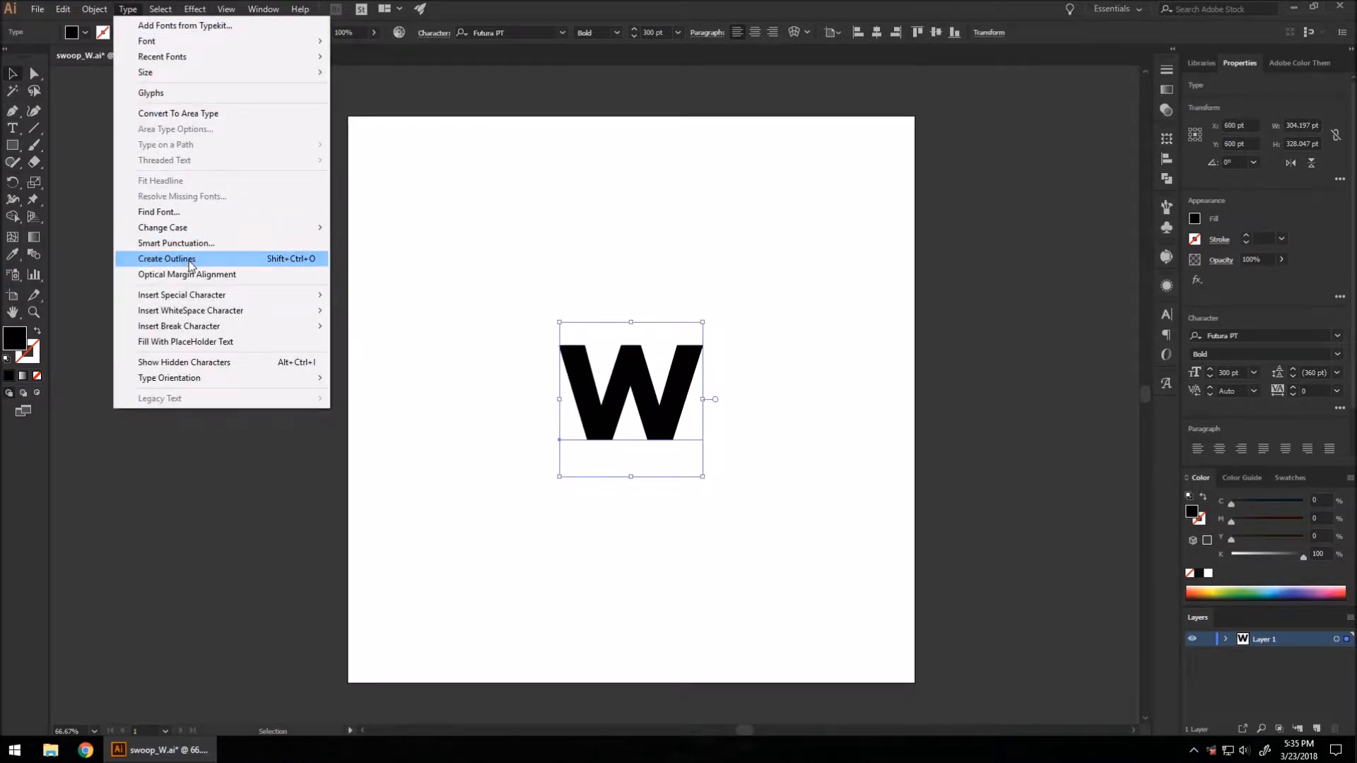
pyautogui.click(167, 259)
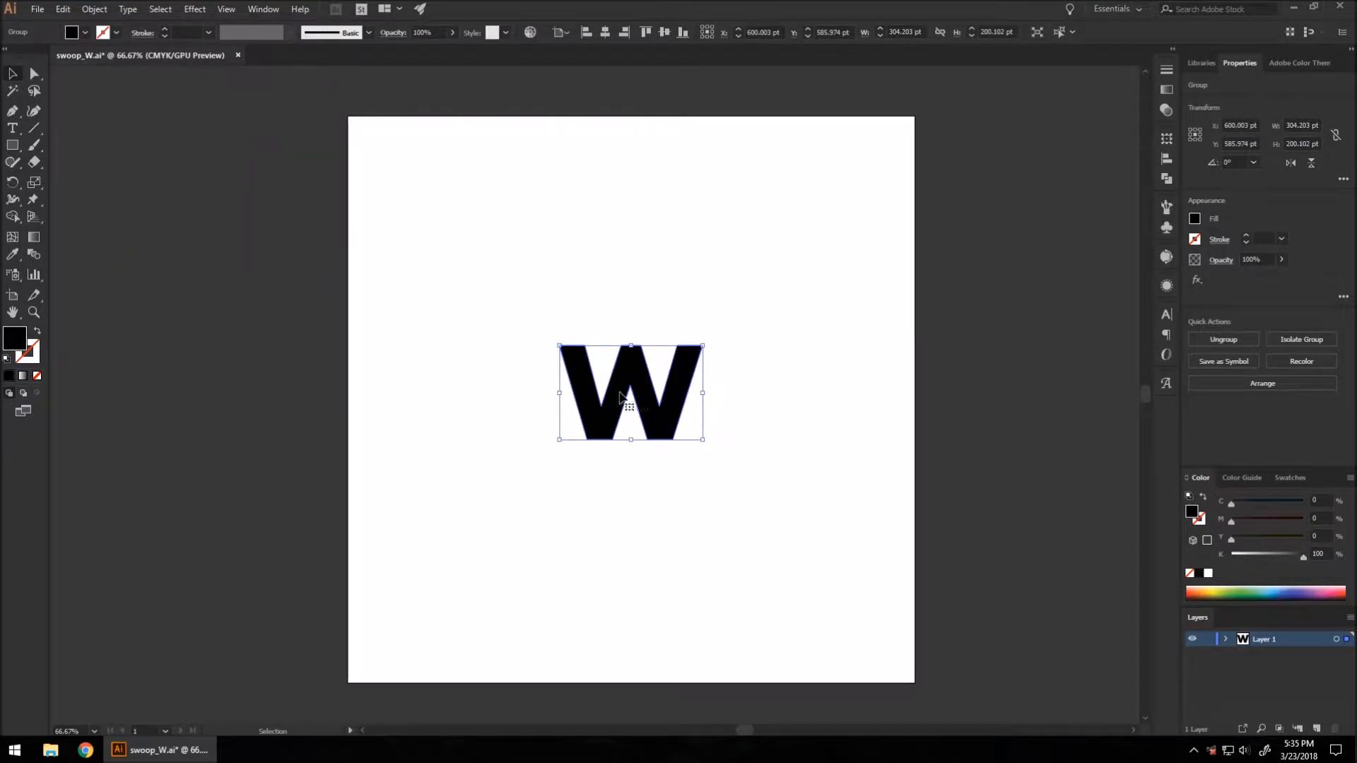
pyautogui.hotkey('ctrl', '1')
pyautogui.click(749, 401)
pyautogui.click(678, 394)
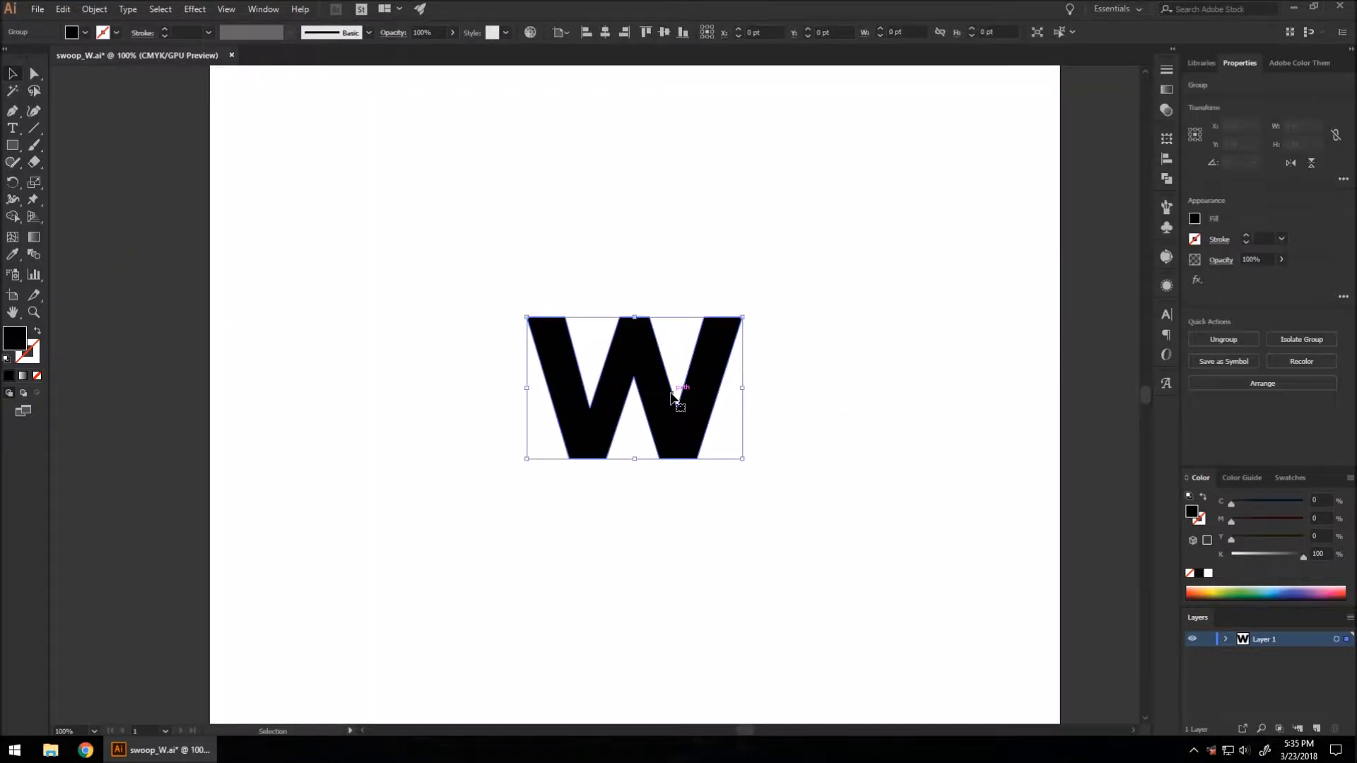
pyautogui.moveTo(533, 320); pyautogui.dragTo(459, 239)
pyautogui.click(801, 405)
pyautogui.hotkey('ctrl', '-')
pyautogui.moveTo(573, 300); pyautogui.dragTo(572, 282)
pyautogui.click(12, 113)
pyautogui.hotkey('ctrl', '+')
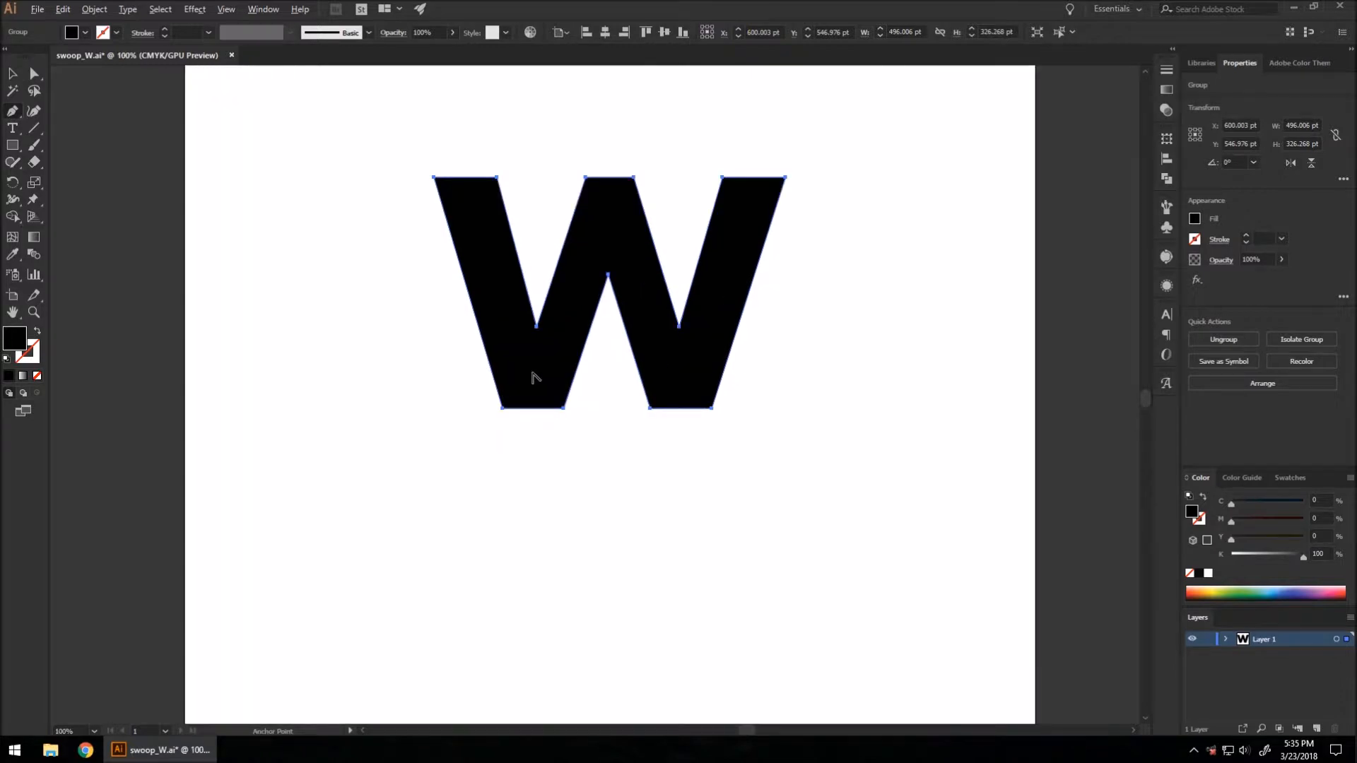
pyautogui.click(1194, 220)
pyautogui.click(1060, 272)
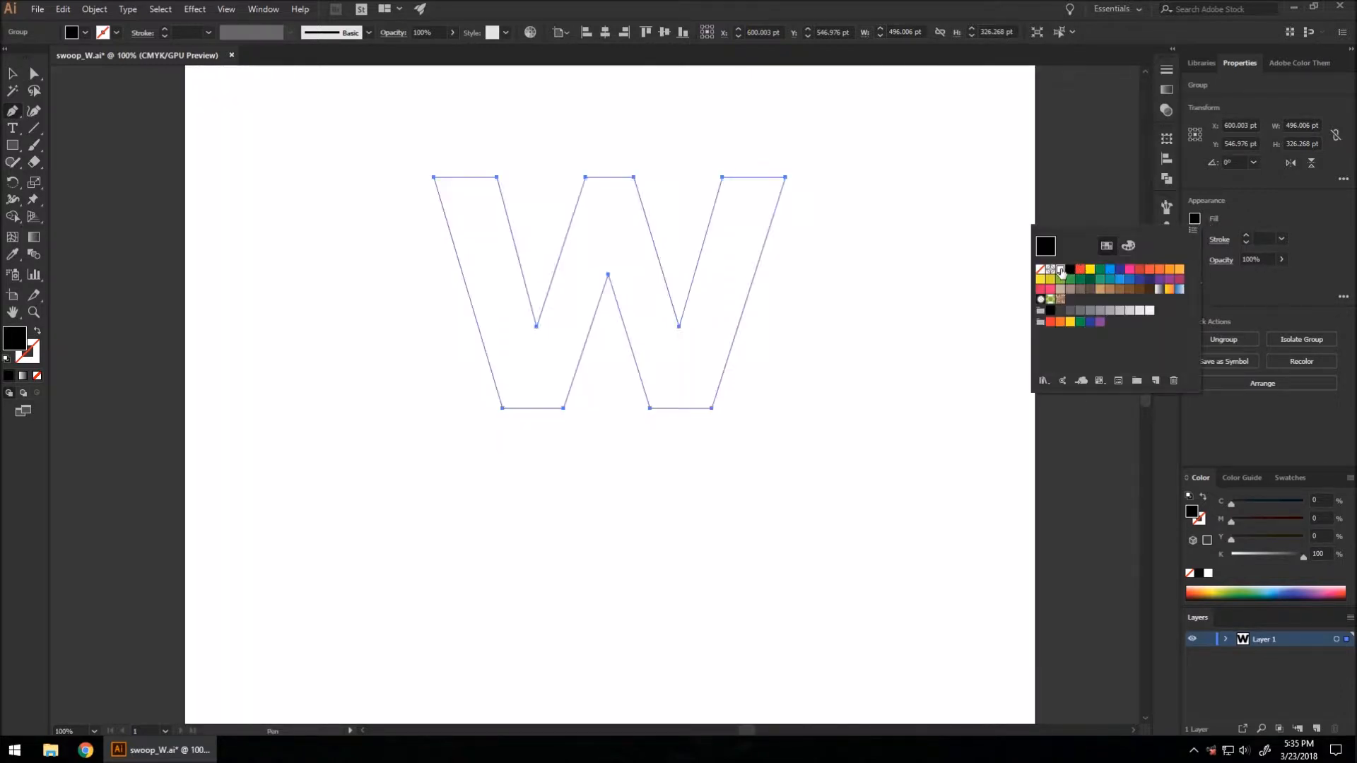
pyautogui.hotkey('ctrl', 'z')
# With the W deselected, draw a white, stroke-free Pen tool swoosh about 560 pt wide, rising from its lower-left base to a point past its right side
pyautogui.press('v')
pyautogui.click(235, 236)
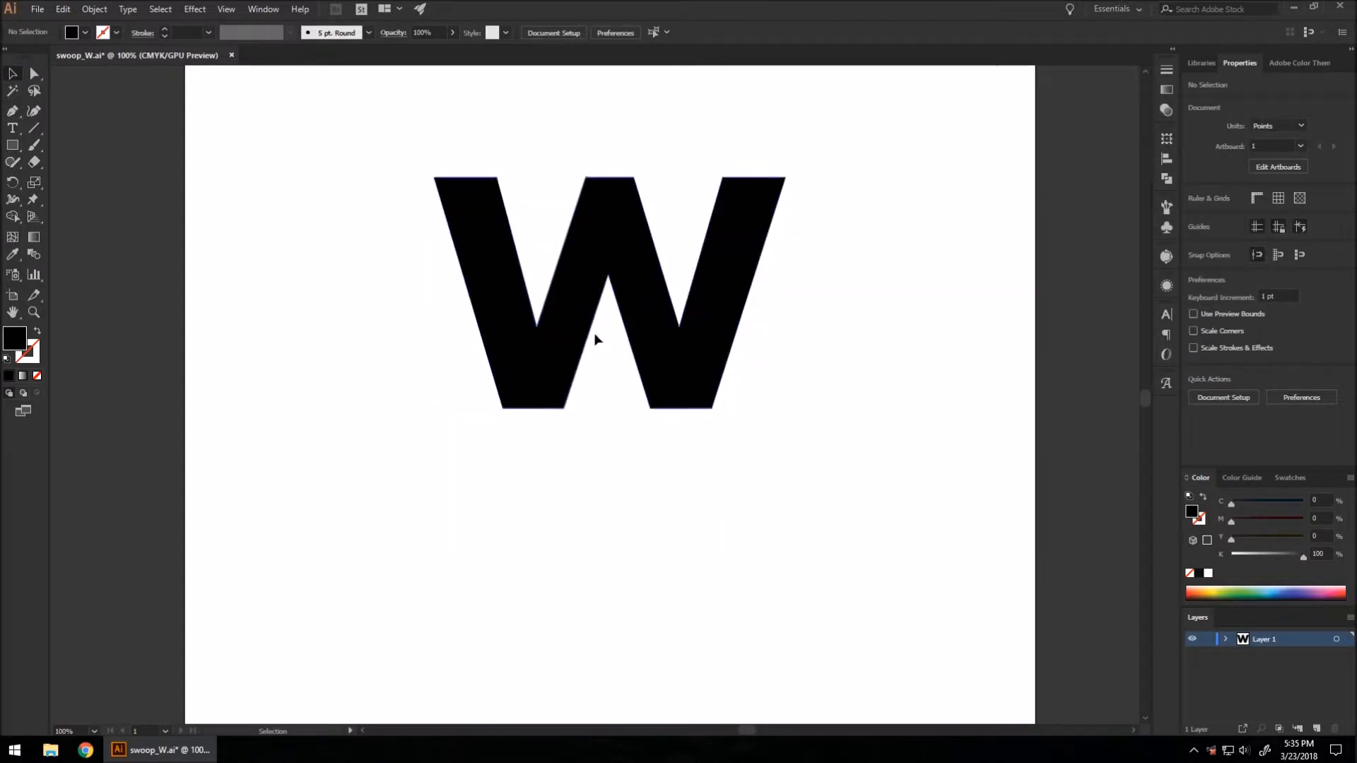
pyautogui.click(13, 113)
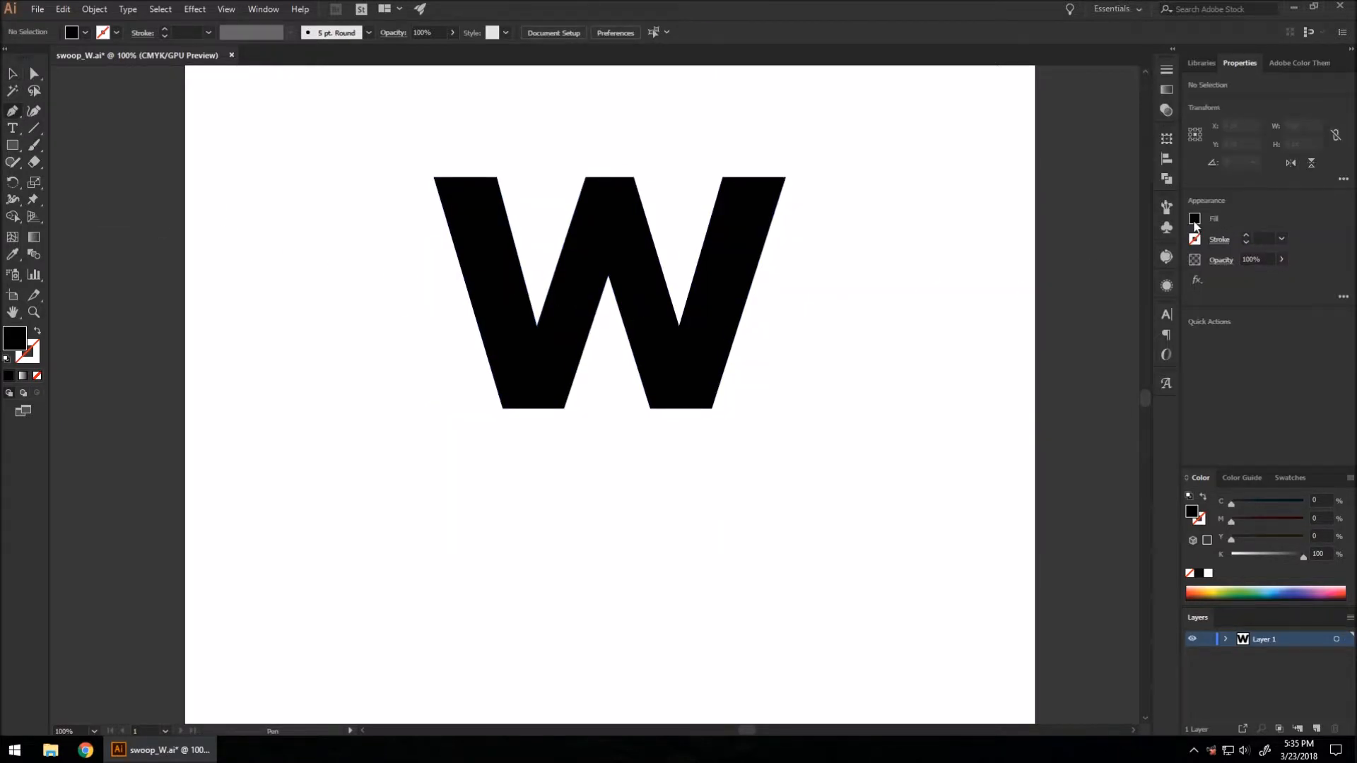
pyautogui.click(1194, 219)
pyautogui.click(1061, 270)
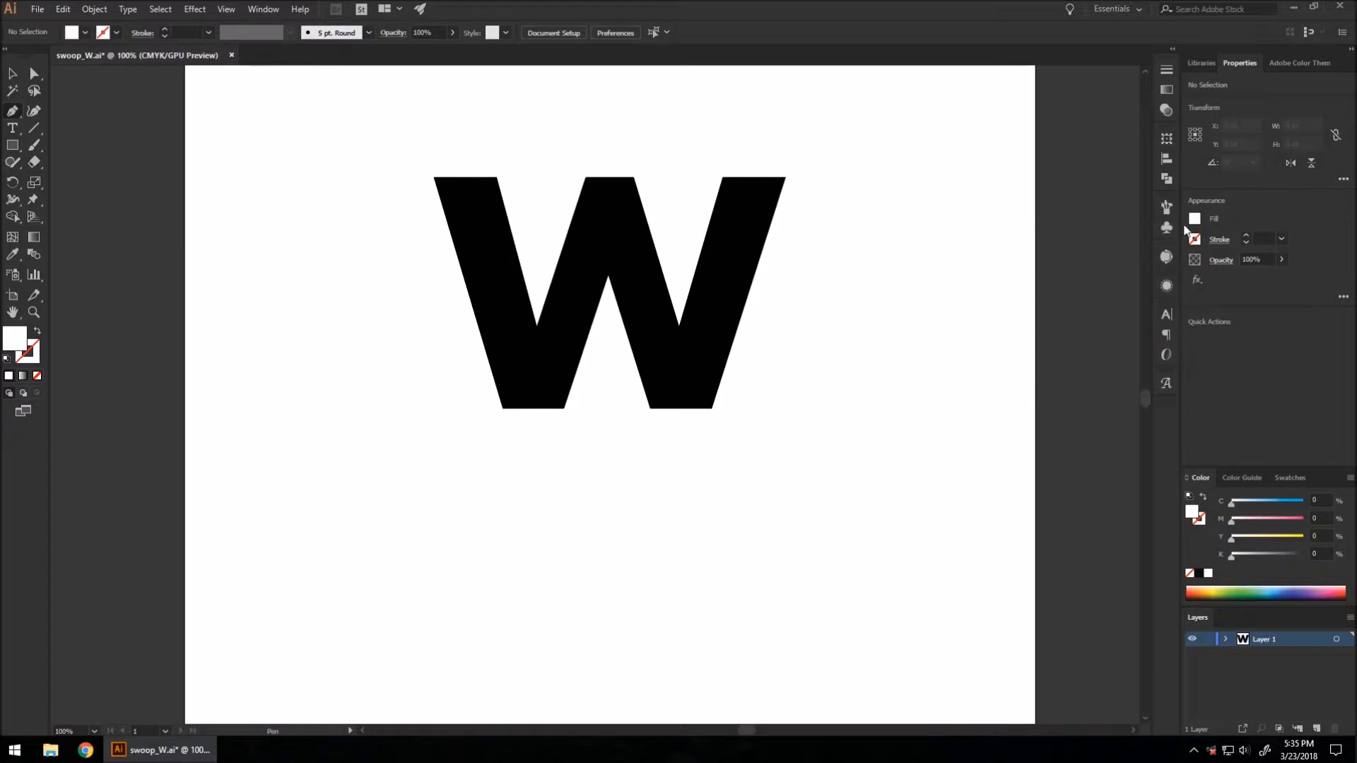
pyautogui.click(503, 408)
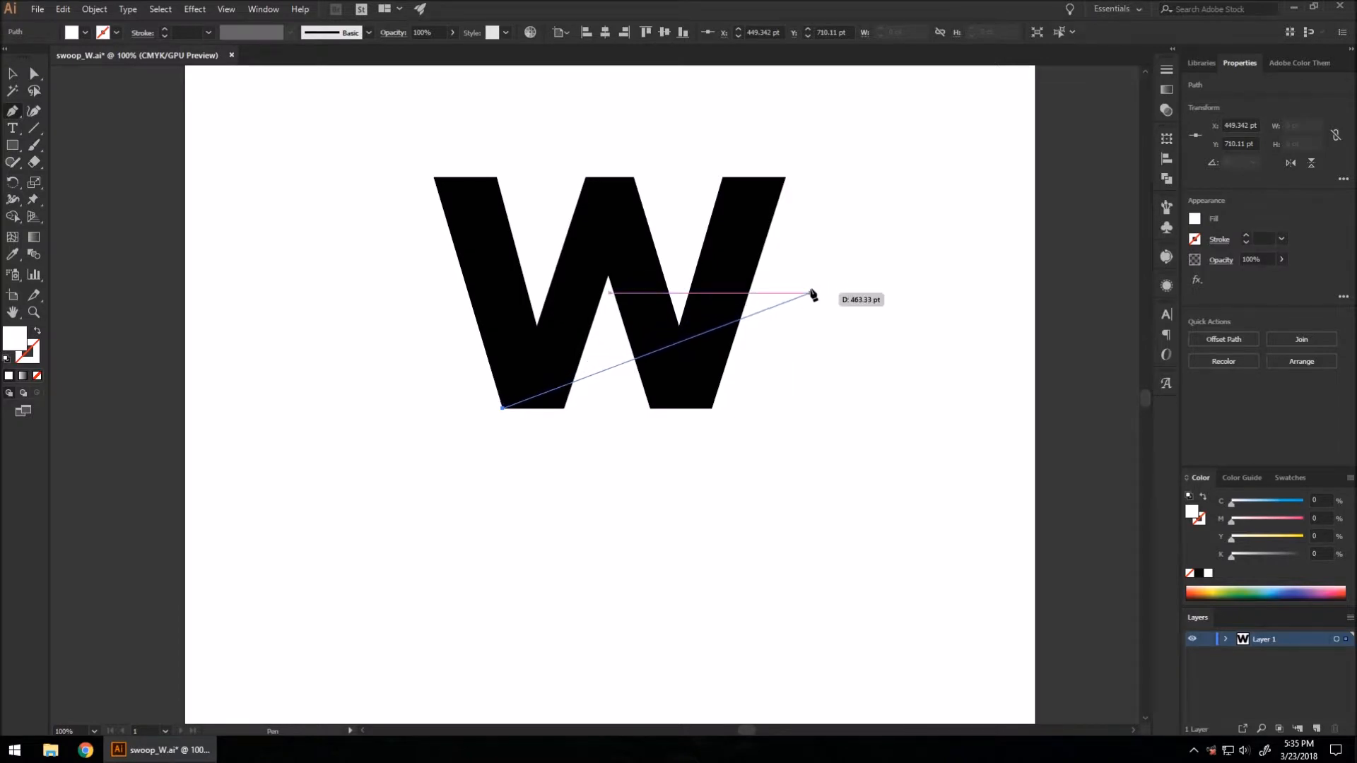
pyautogui.moveTo(822, 293); pyautogui.dragTo(1055, 329)
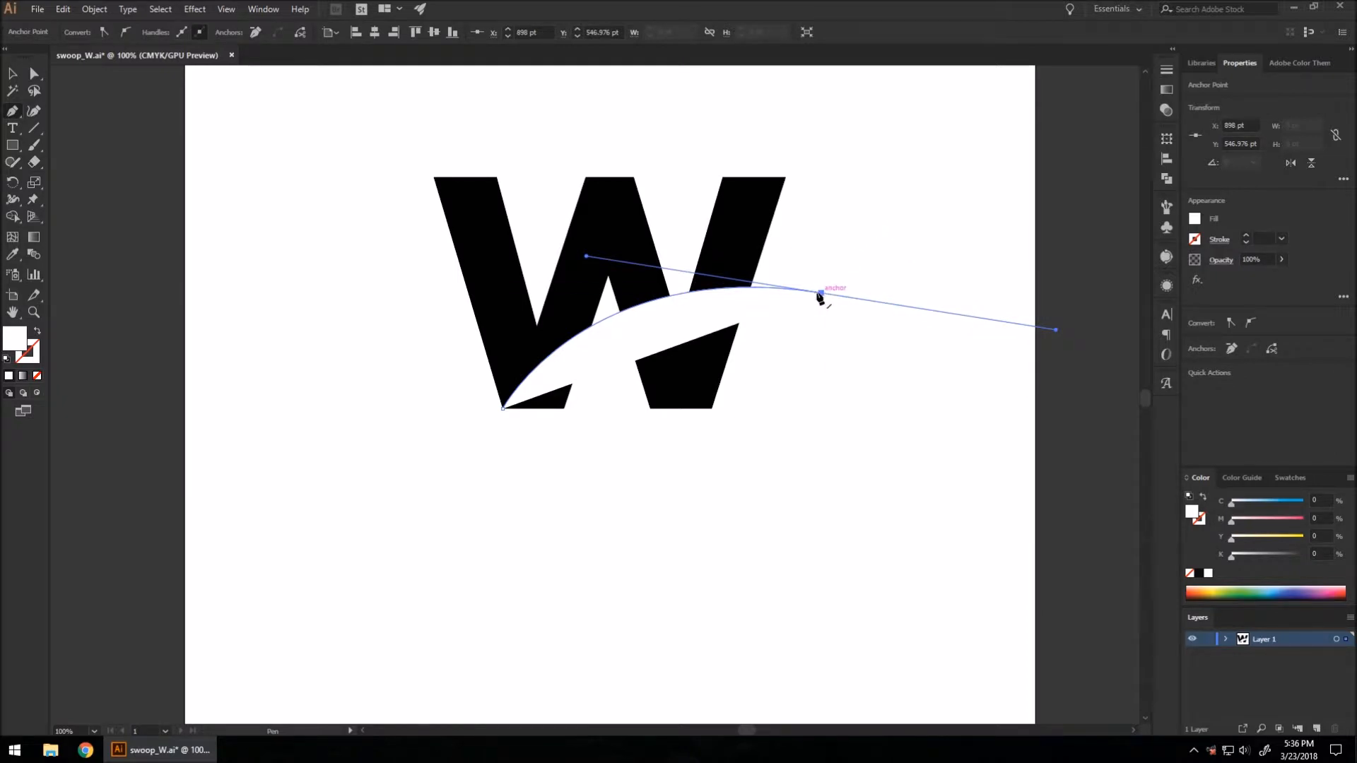
pyautogui.moveTo(824, 296); pyautogui.dragTo(822, 297)
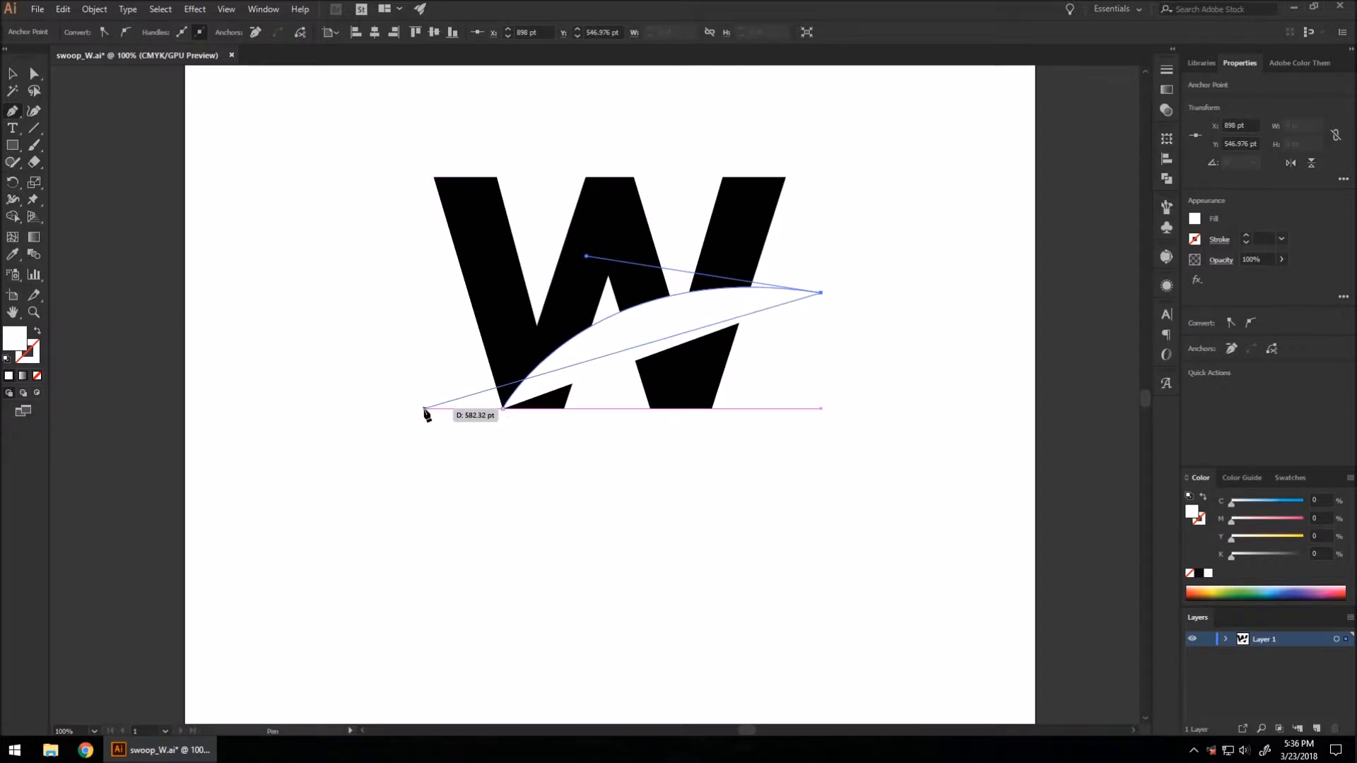
pyautogui.moveTo(424, 408); pyautogui.dragTo(255, 617)
pyautogui.moveTo(503, 408); pyautogui.dragTo(8, 70)
pyautogui.click(11, 71)
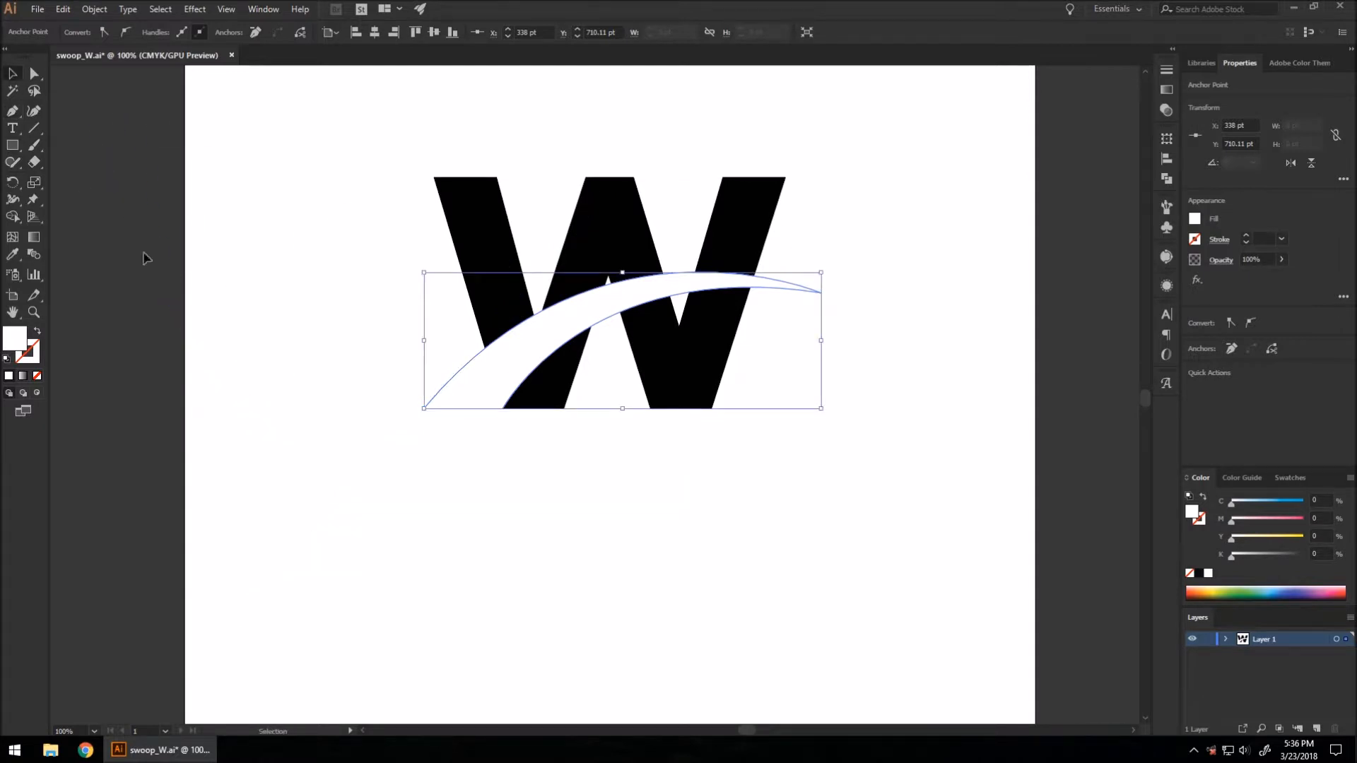
pyautogui.click(460, 563)
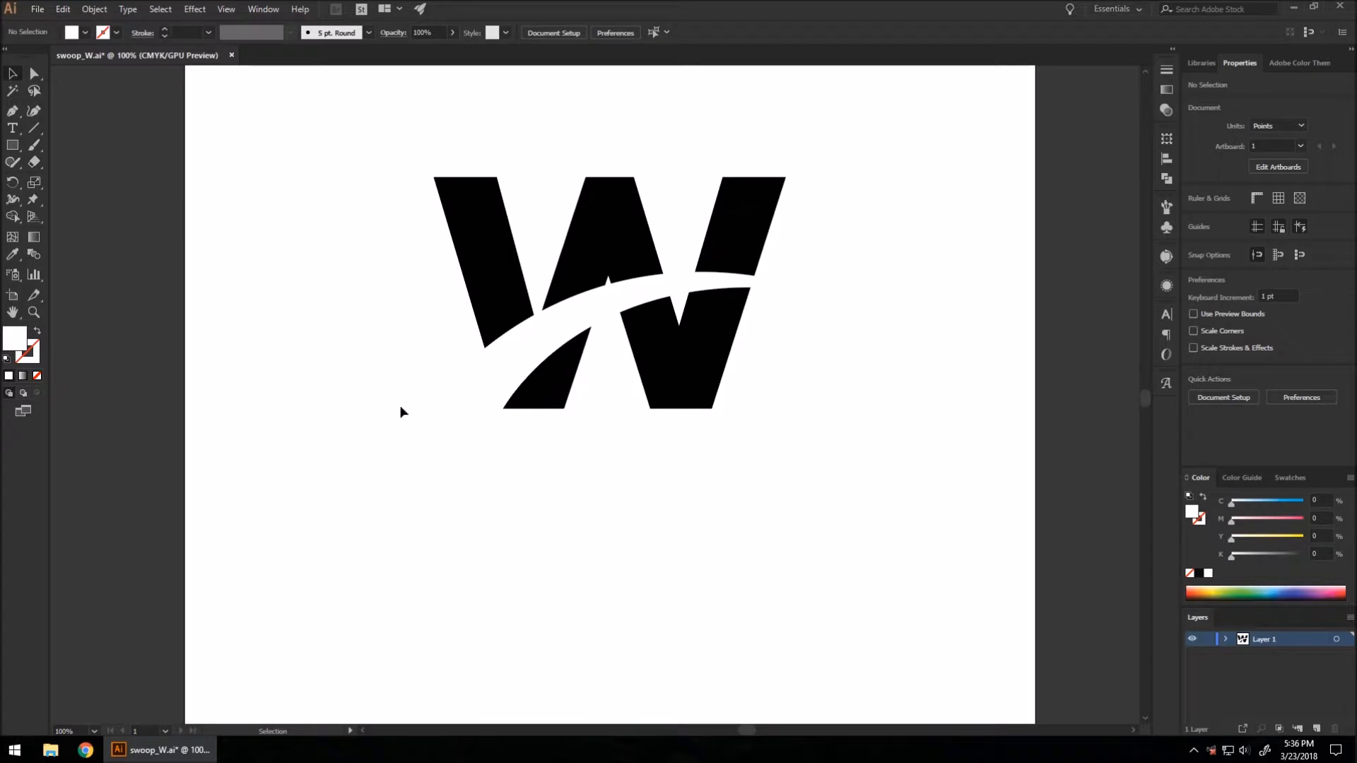
pyautogui.click(506, 369)
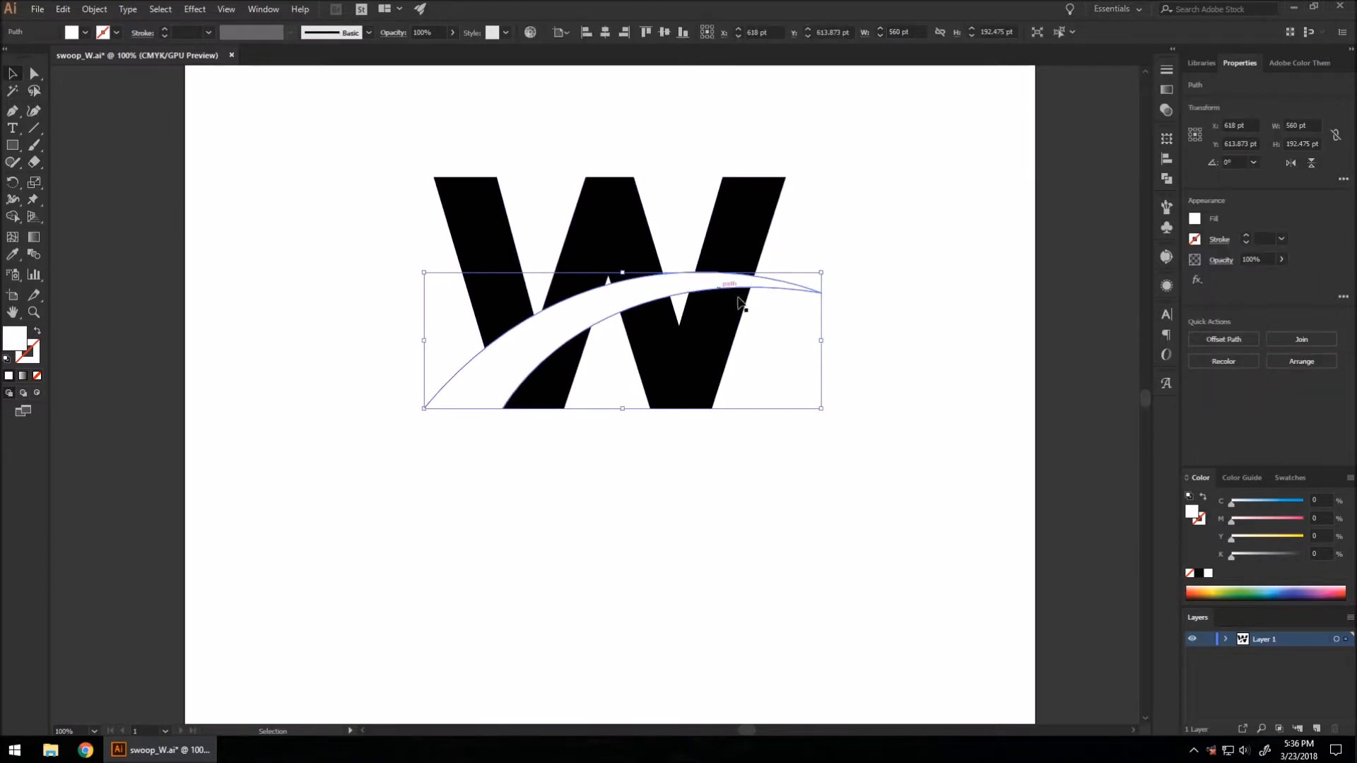
pyautogui.press('a')
pyautogui.hotkey('ctrl', 'shift', 'a')
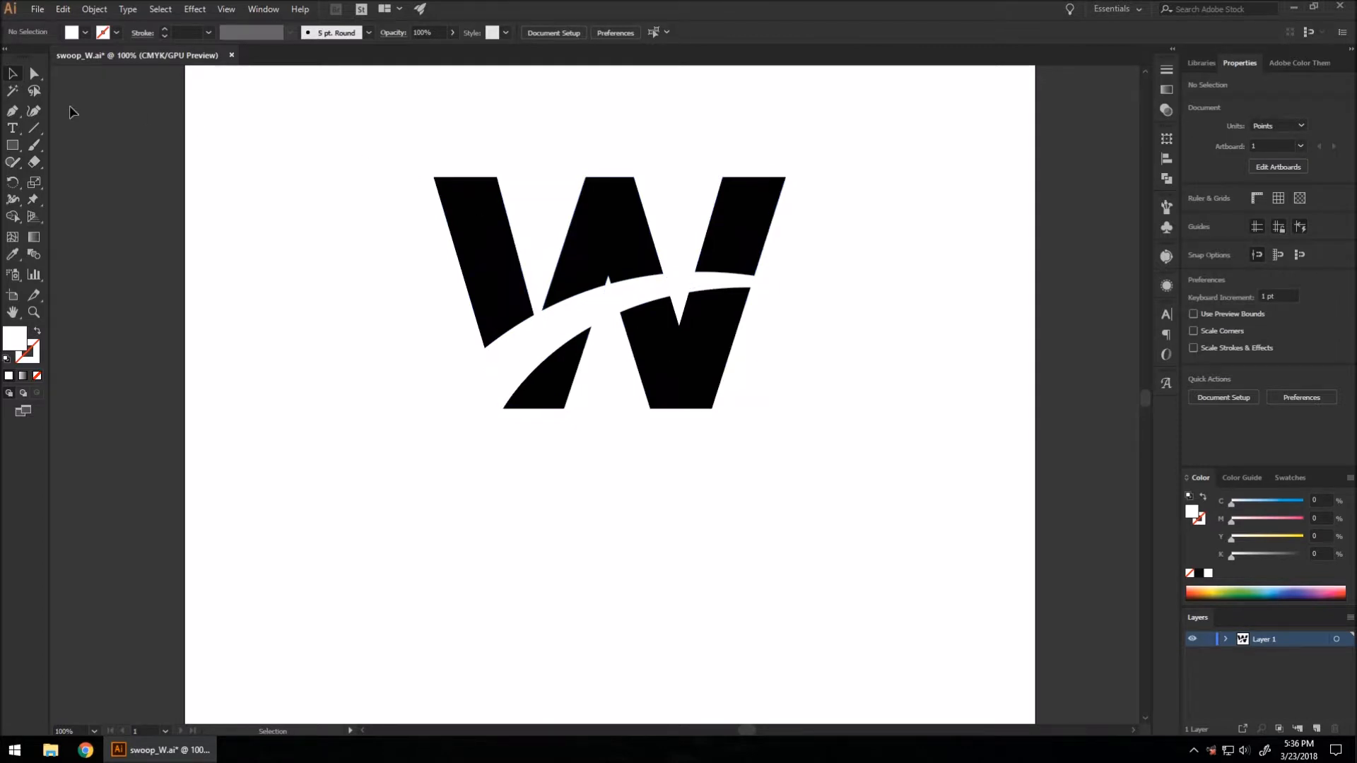
# Draw a black Pen tool swoosh beneath the white one, spanning from the W's first foot to the white band's lower edge at the right side
pyautogui.click(12, 112)
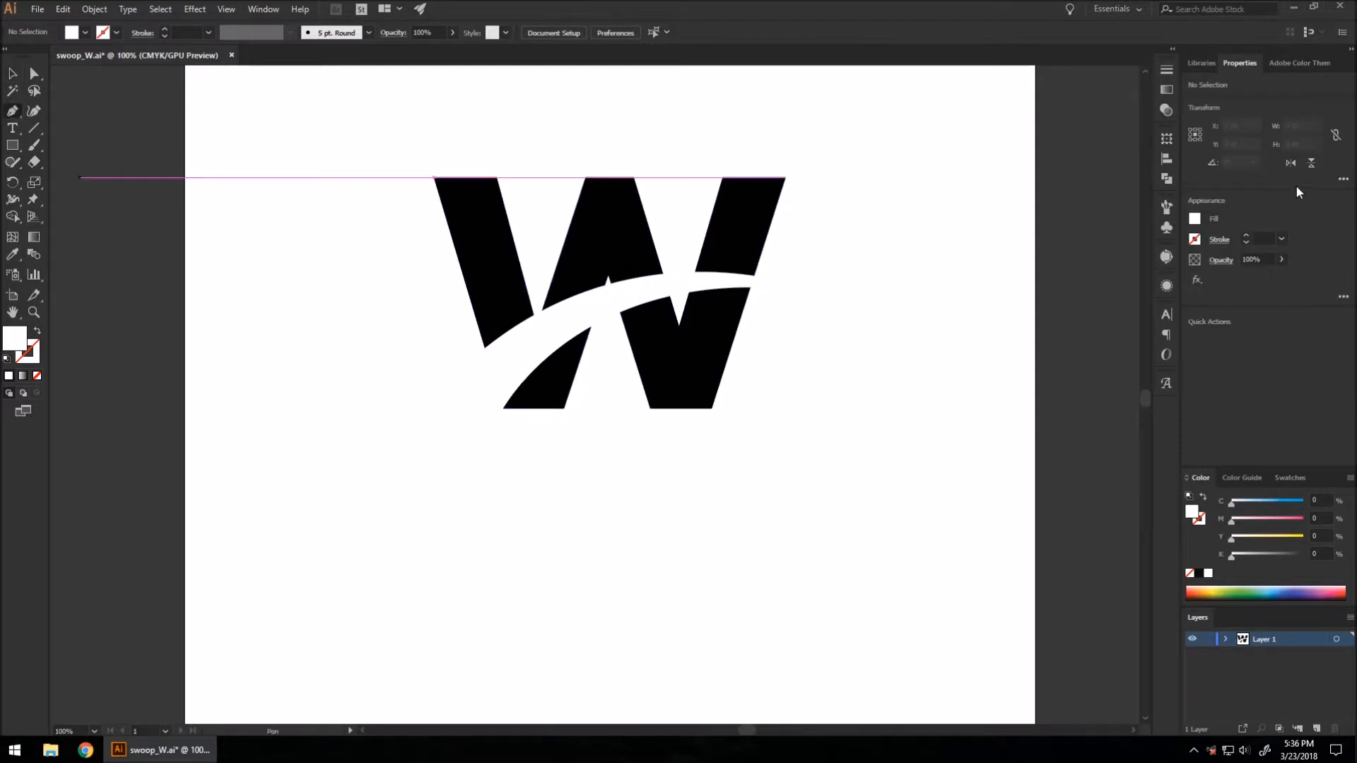
pyautogui.click(1194, 220)
pyautogui.click(1070, 270)
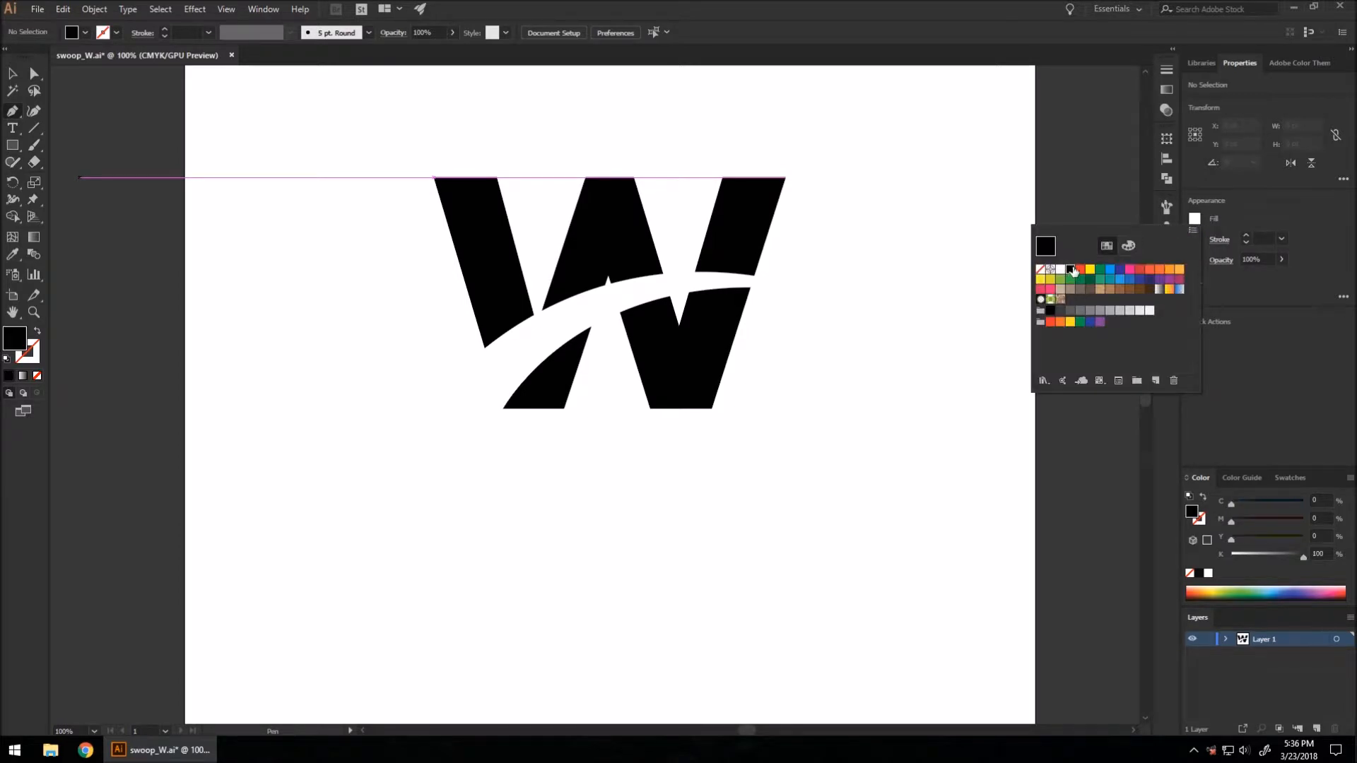
pyautogui.click(527, 2)
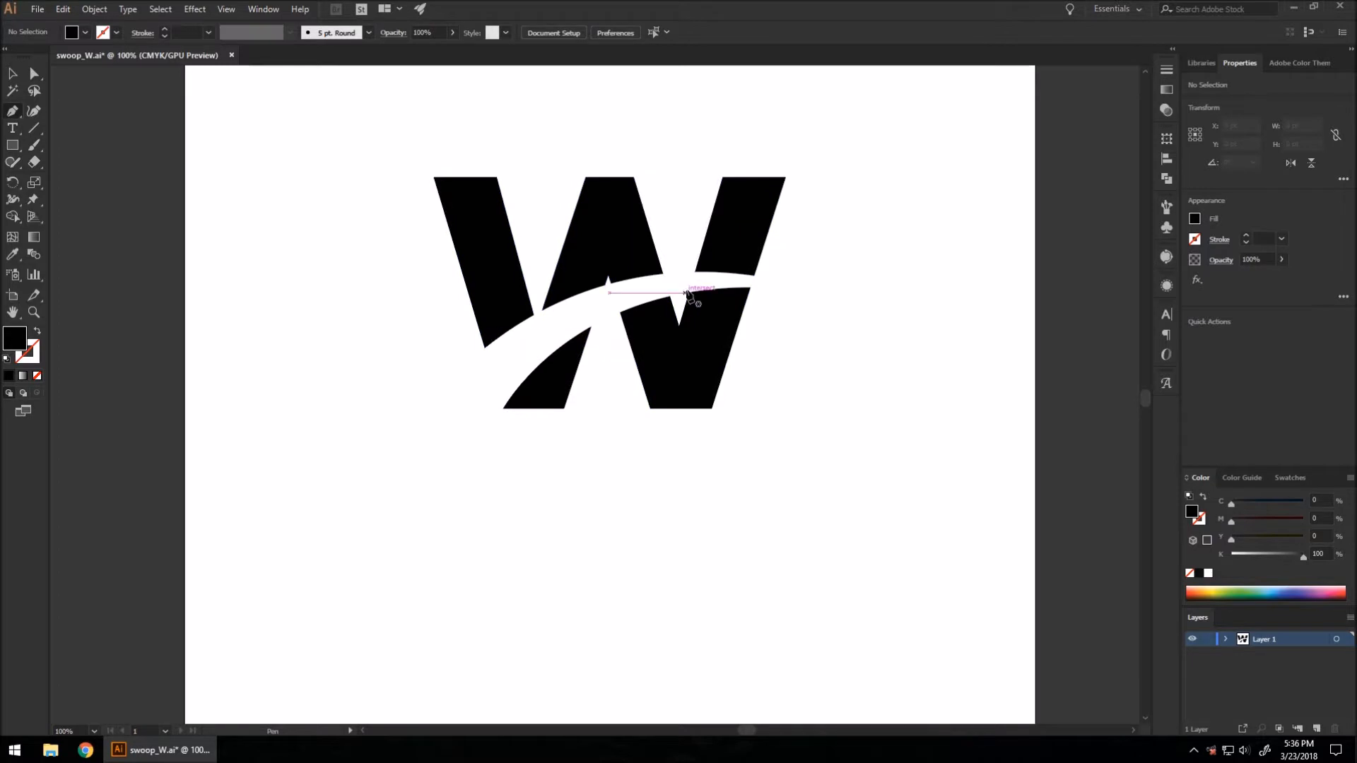
pyautogui.click(502, 409)
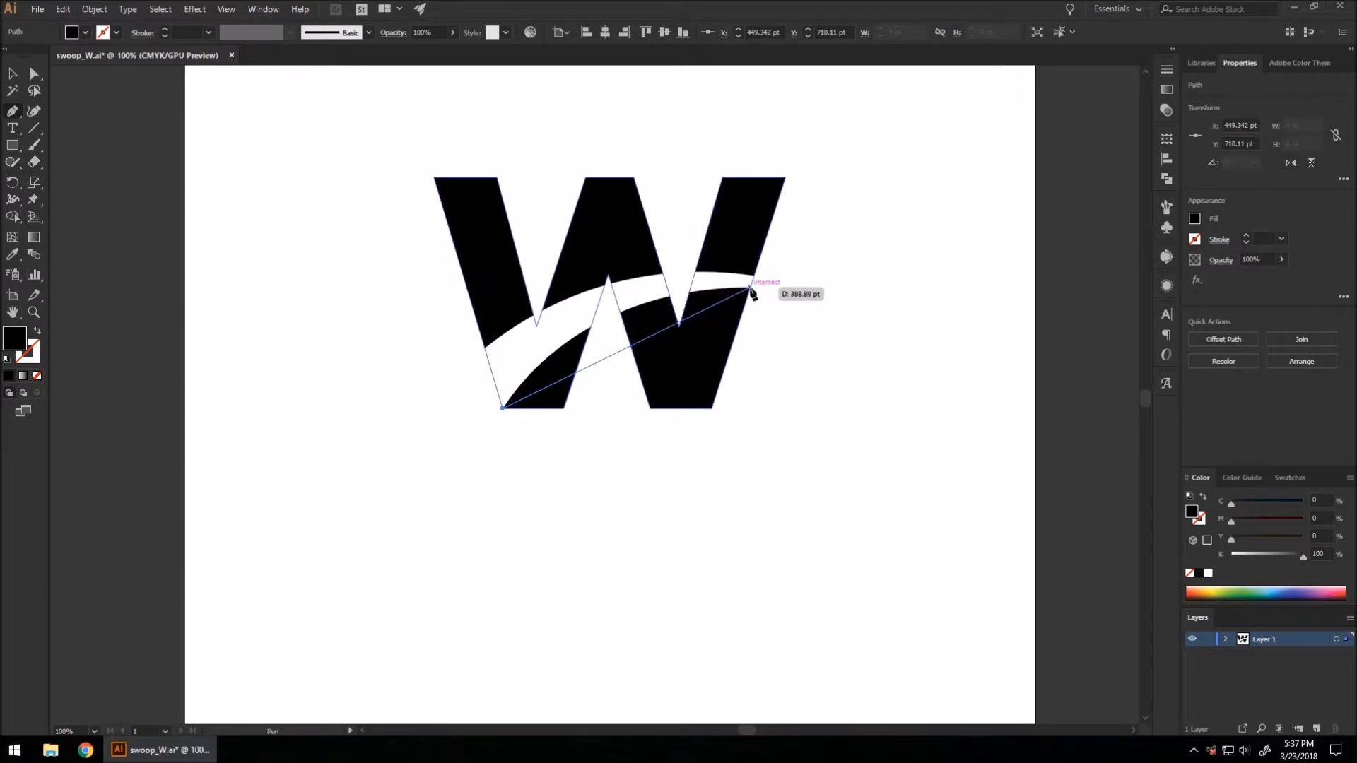
pyautogui.moveTo(751, 289); pyautogui.dragTo(932, 293)
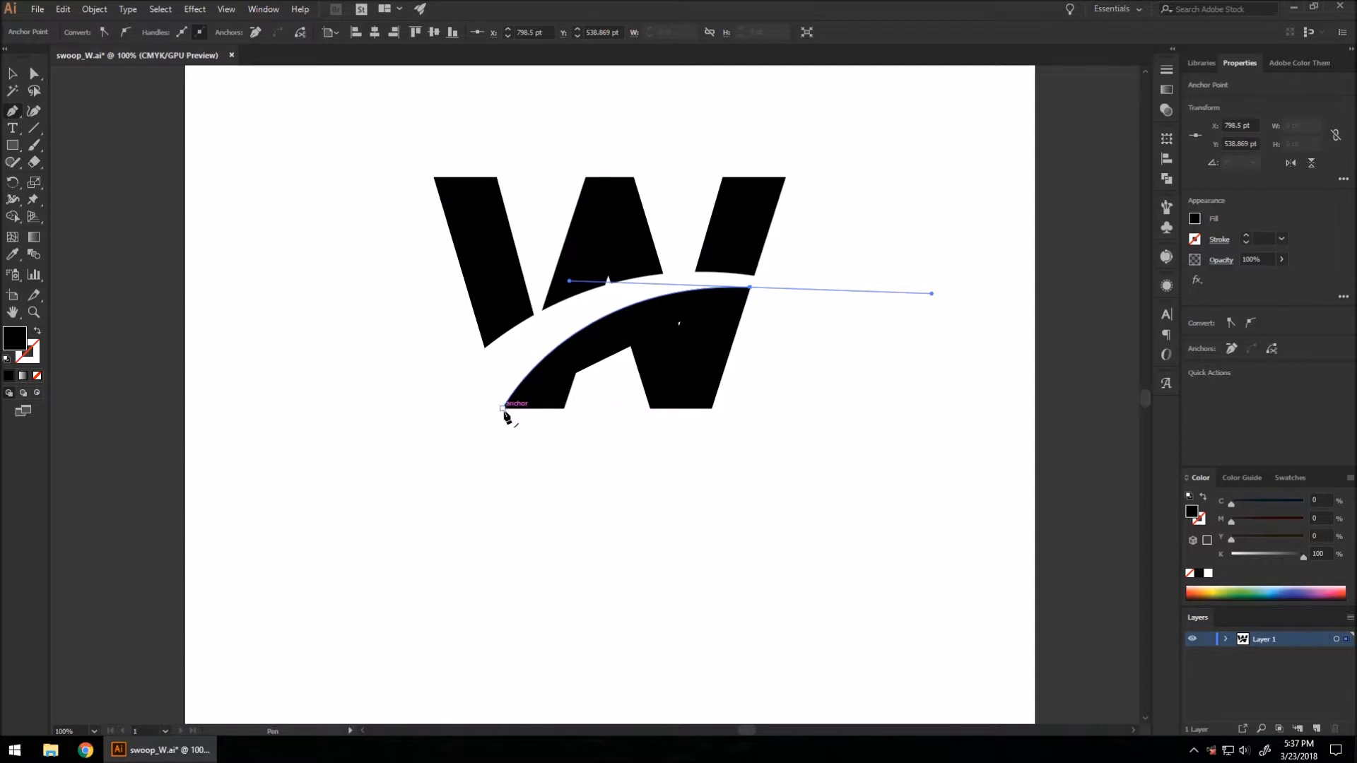
pyautogui.click(750, 288)
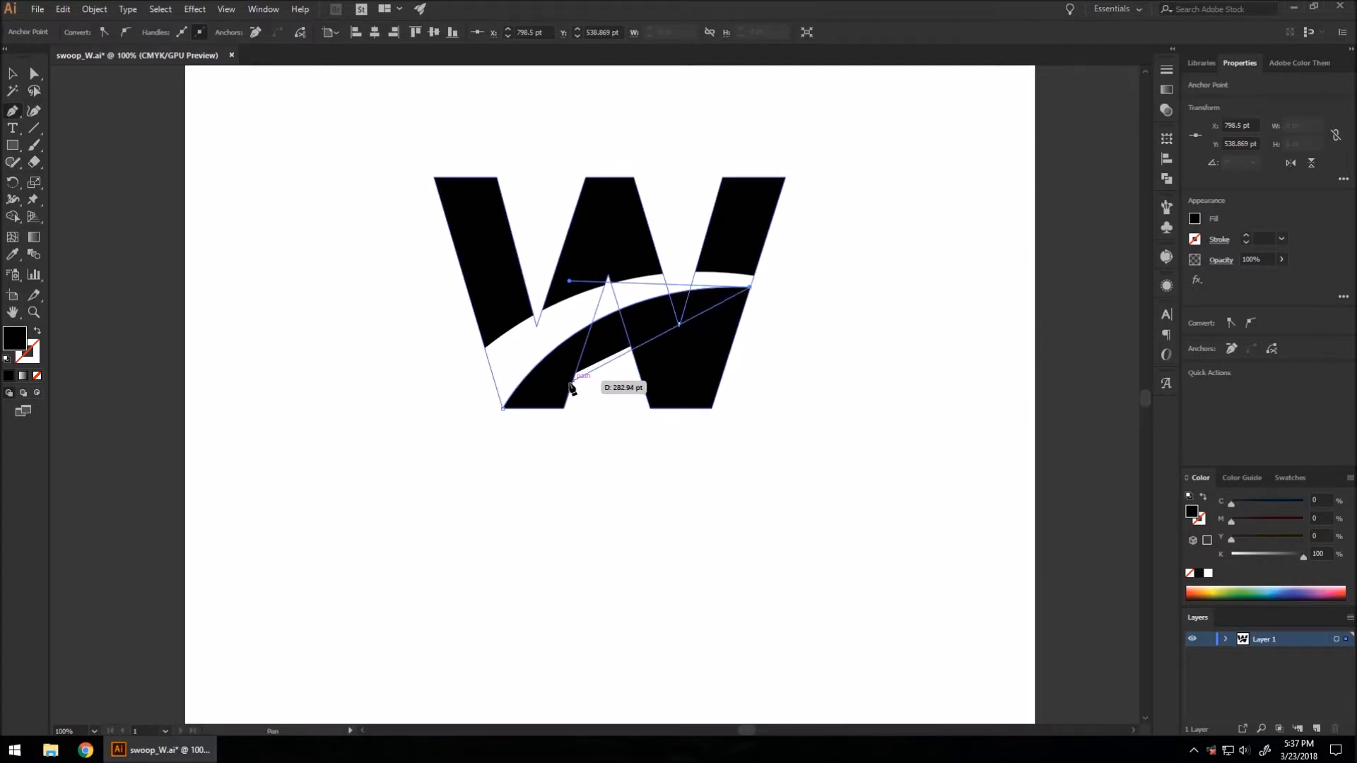
pyautogui.moveTo(563, 408); pyautogui.dragTo(520, 525)
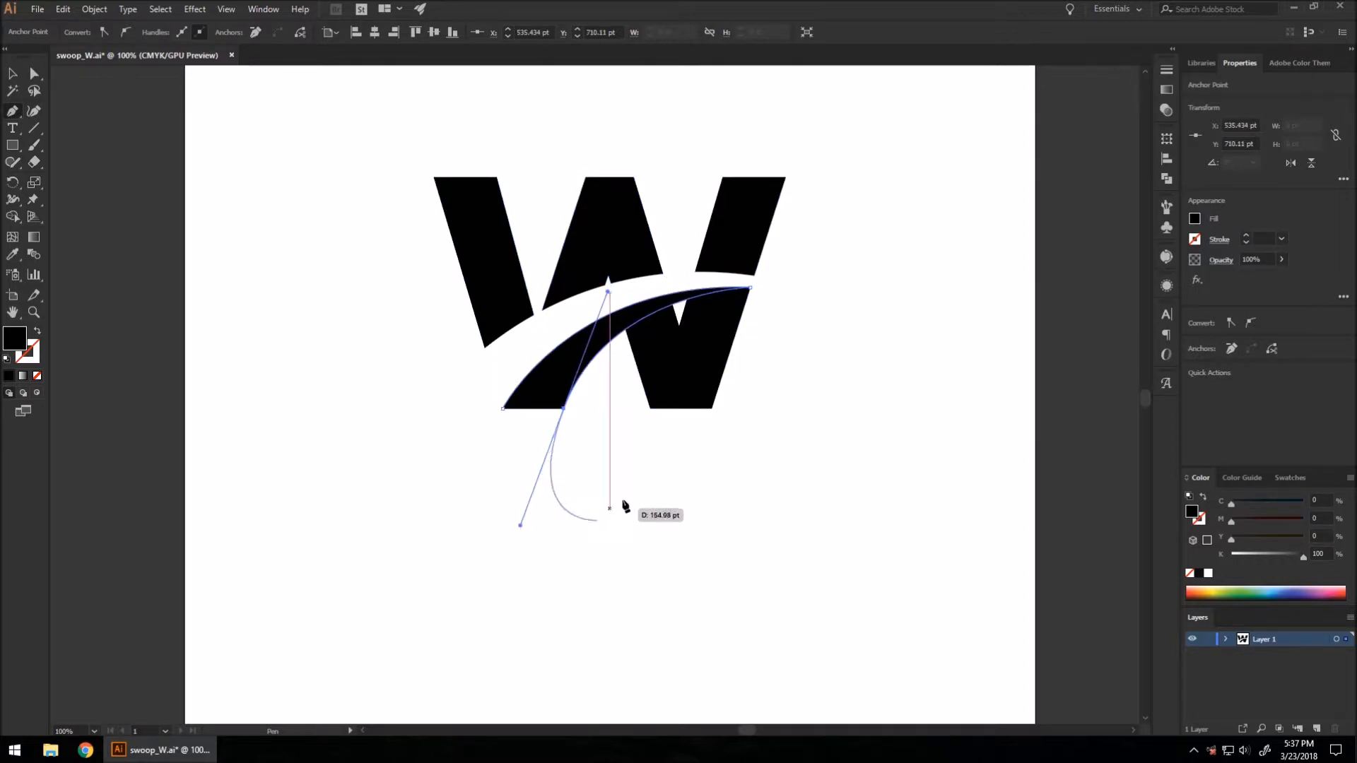
pyautogui.press('Escape')
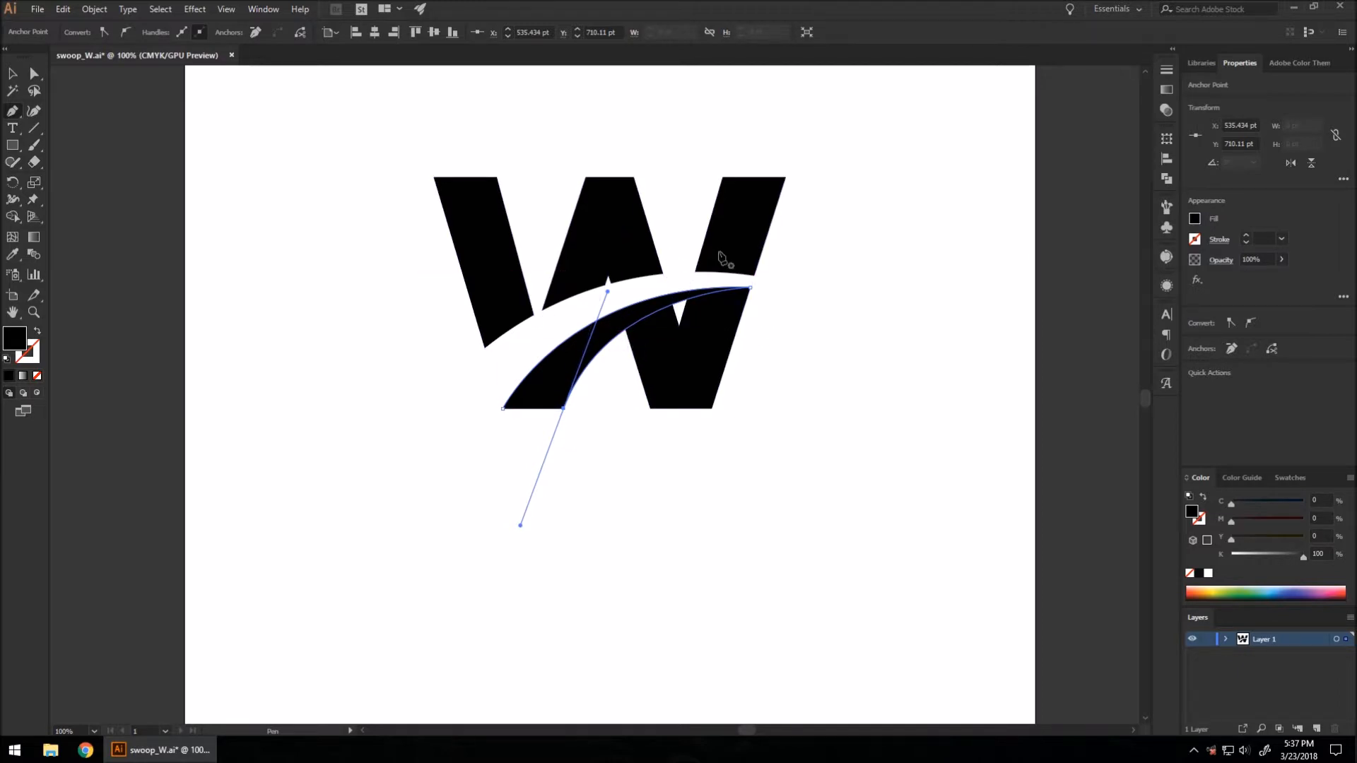
pyautogui.press('v')
pyautogui.click(856, 400)
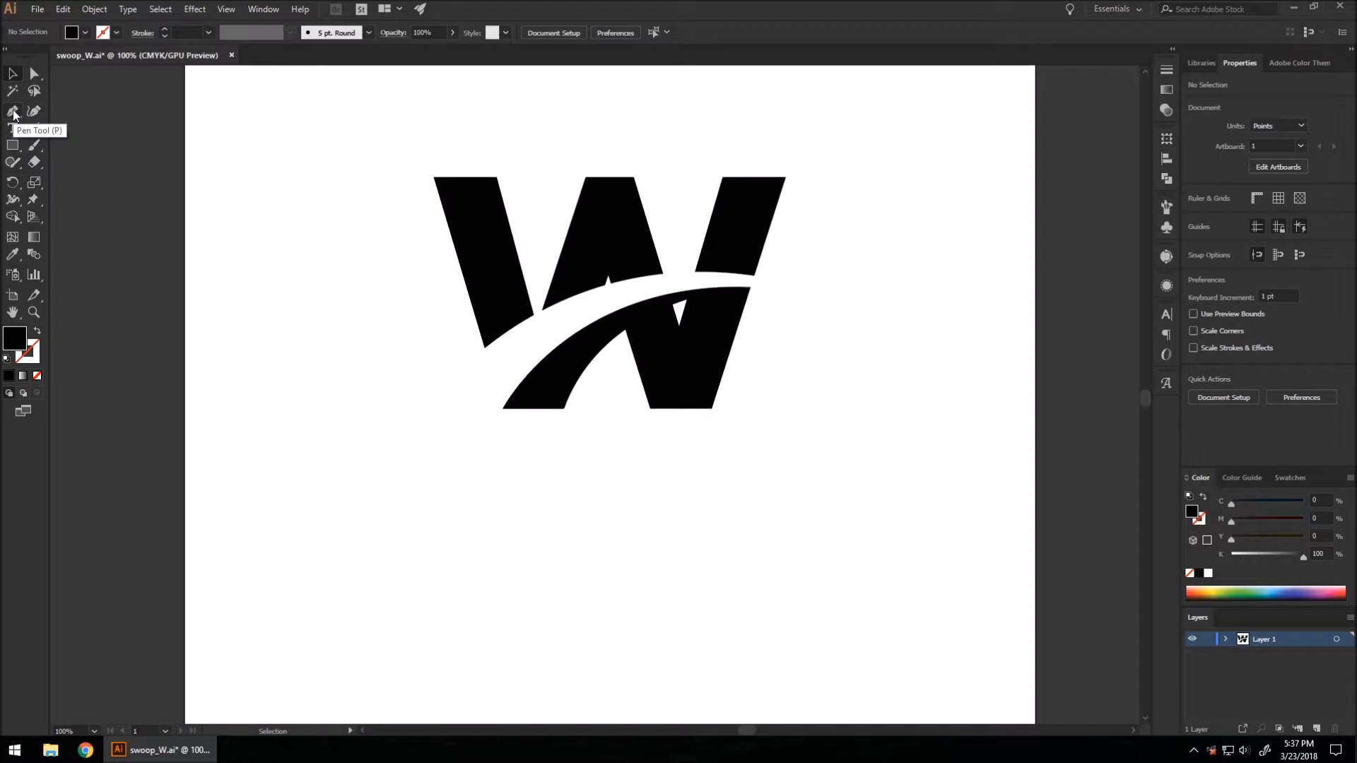
# Start a black Pen tool path at the white swoosh's lower-left tip and curve it along that band's upper edge to the W's right side
pyautogui.hotkey('ctrl', 'y')
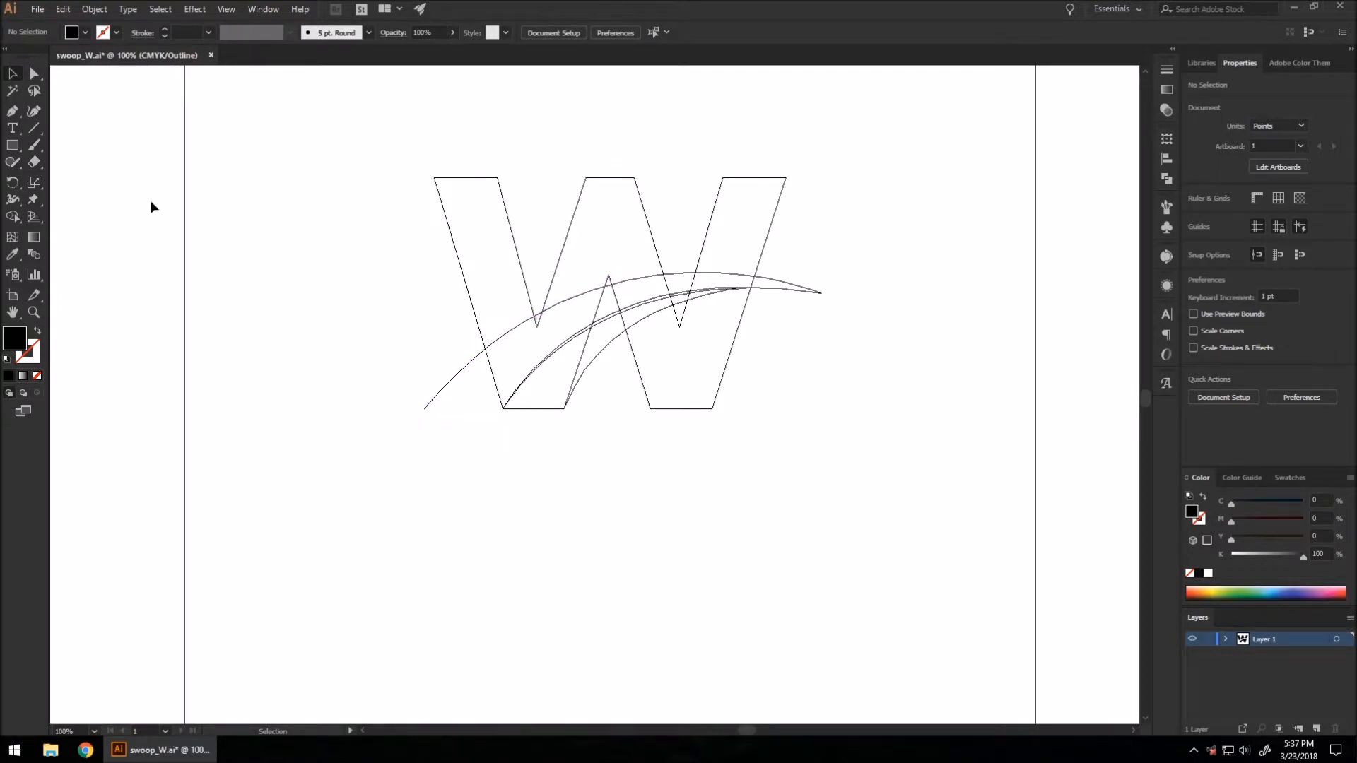
pyautogui.click(12, 113)
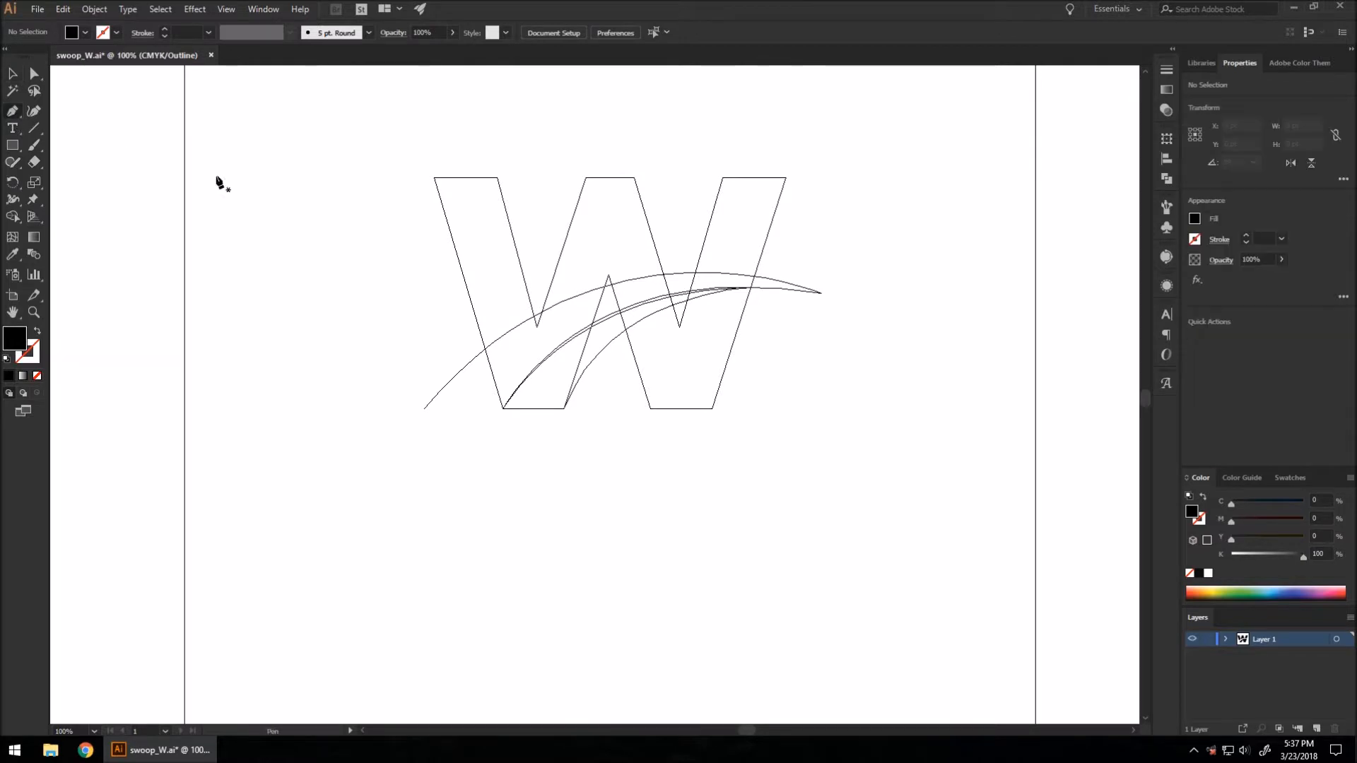
pyautogui.click(424, 409)
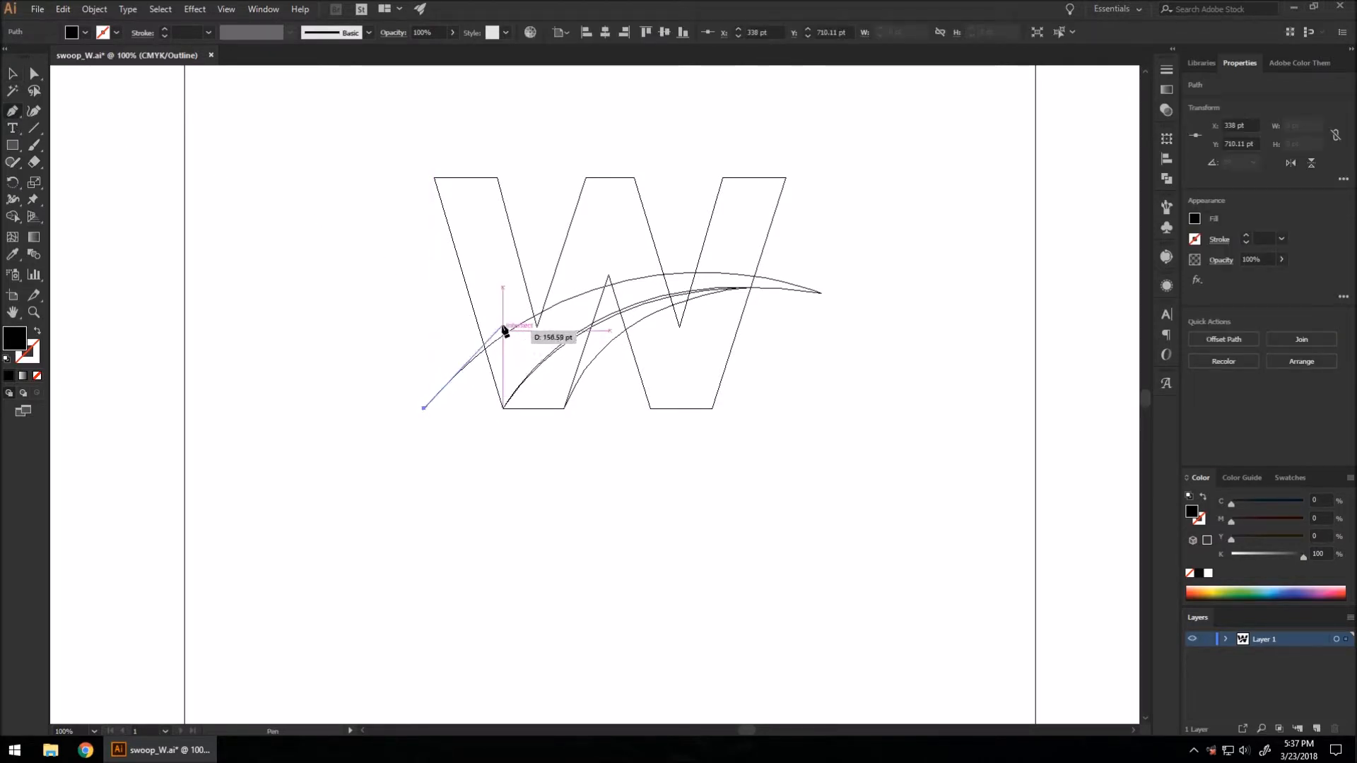
pyautogui.press('ctrl')
pyautogui.hotkey('ctrl', 'y')
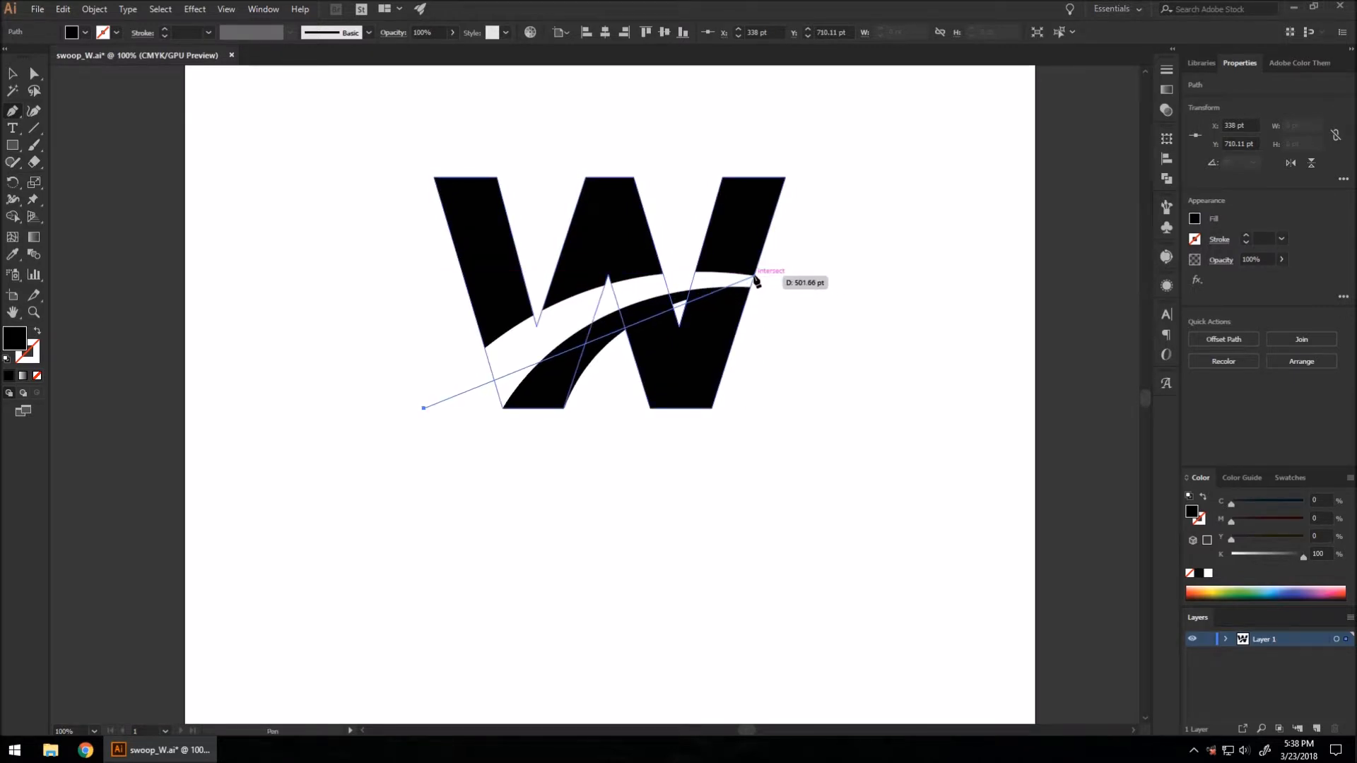
pyautogui.moveTo(756, 278); pyautogui.dragTo(969, 303)
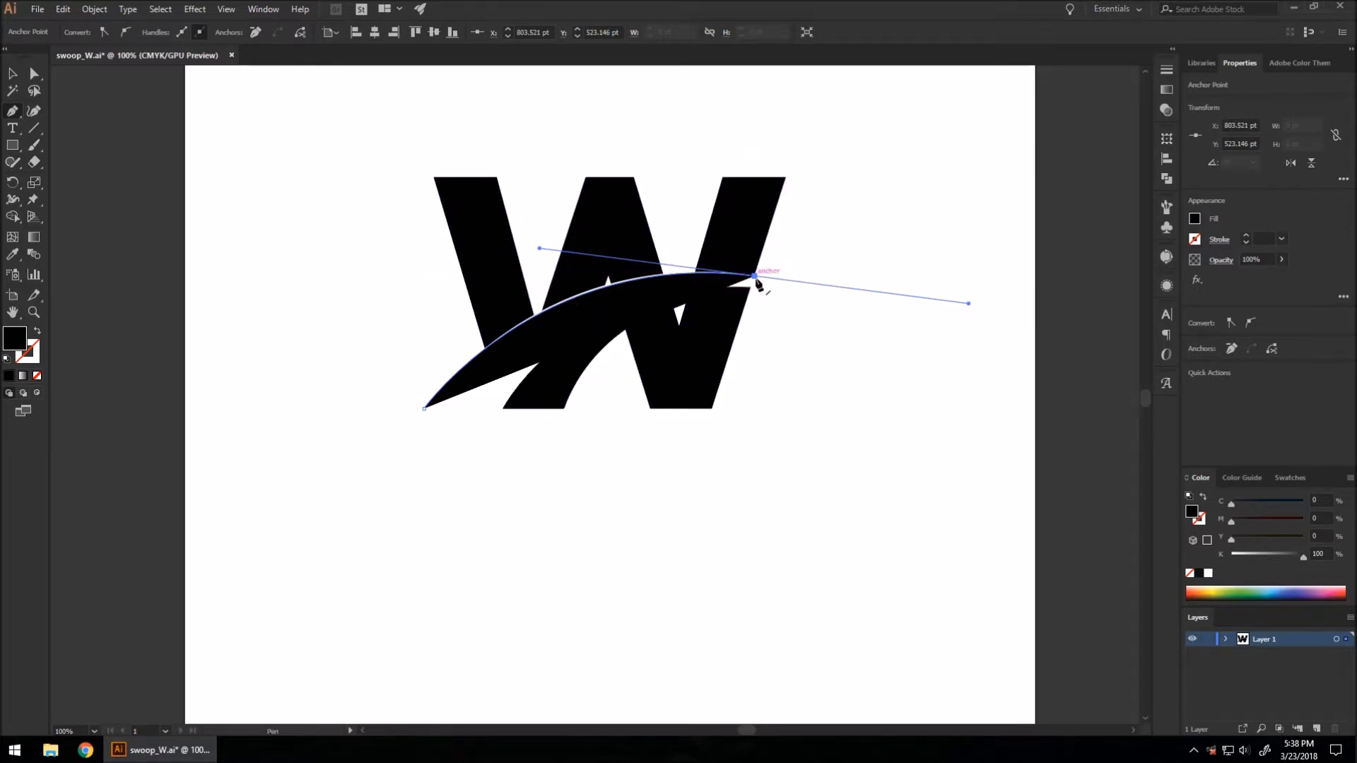
# Complete the black upper swoosh, about 580 pt wide, with an arc back to the baseline about 114 pt left of its start, and deselect it
pyautogui.moveTo(757, 278); pyautogui.dragTo(720, 250)
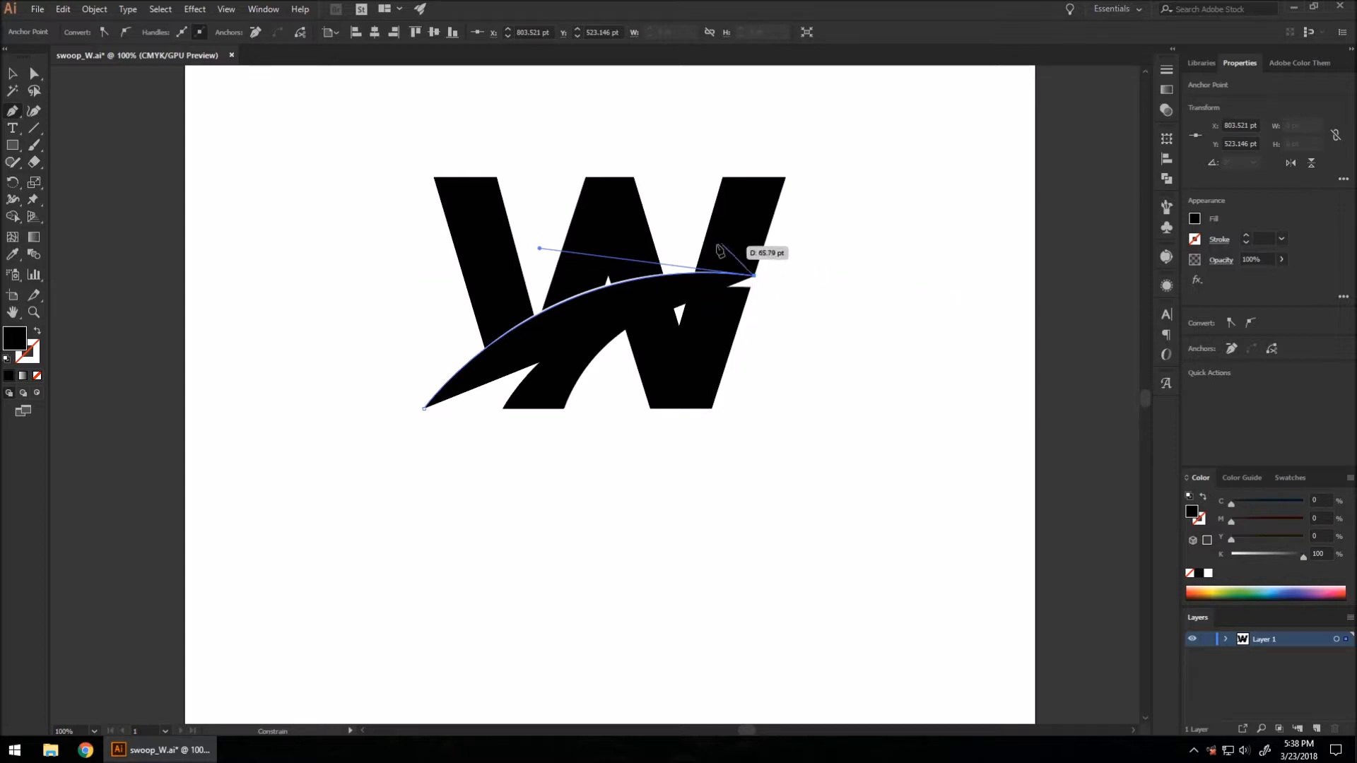
pyautogui.moveTo(588, 253); pyautogui.dragTo(480, 274)
pyautogui.moveTo(433, 318); pyautogui.dragTo(344, 409)
pyautogui.moveTo(343, 409); pyautogui.dragTo(154, 611)
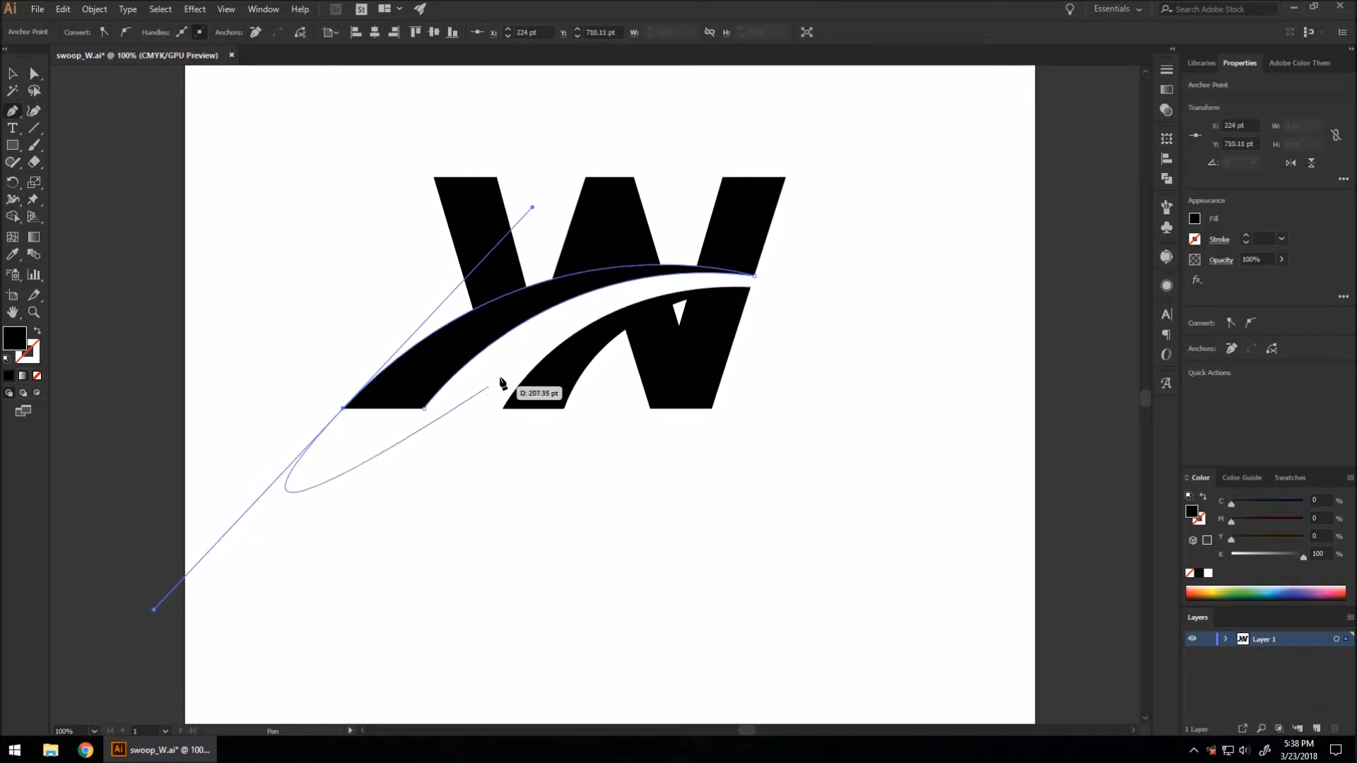
pyautogui.click(755, 276)
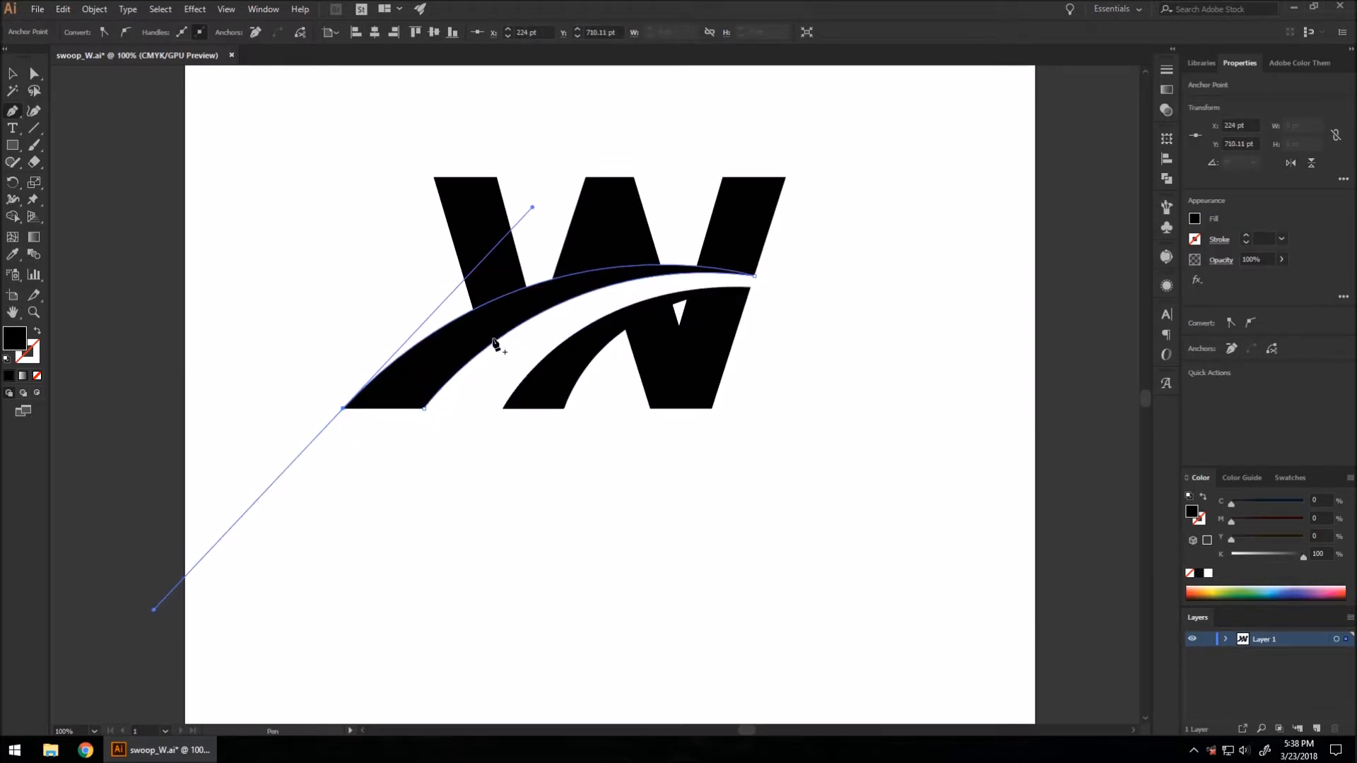
pyautogui.click(19, 72)
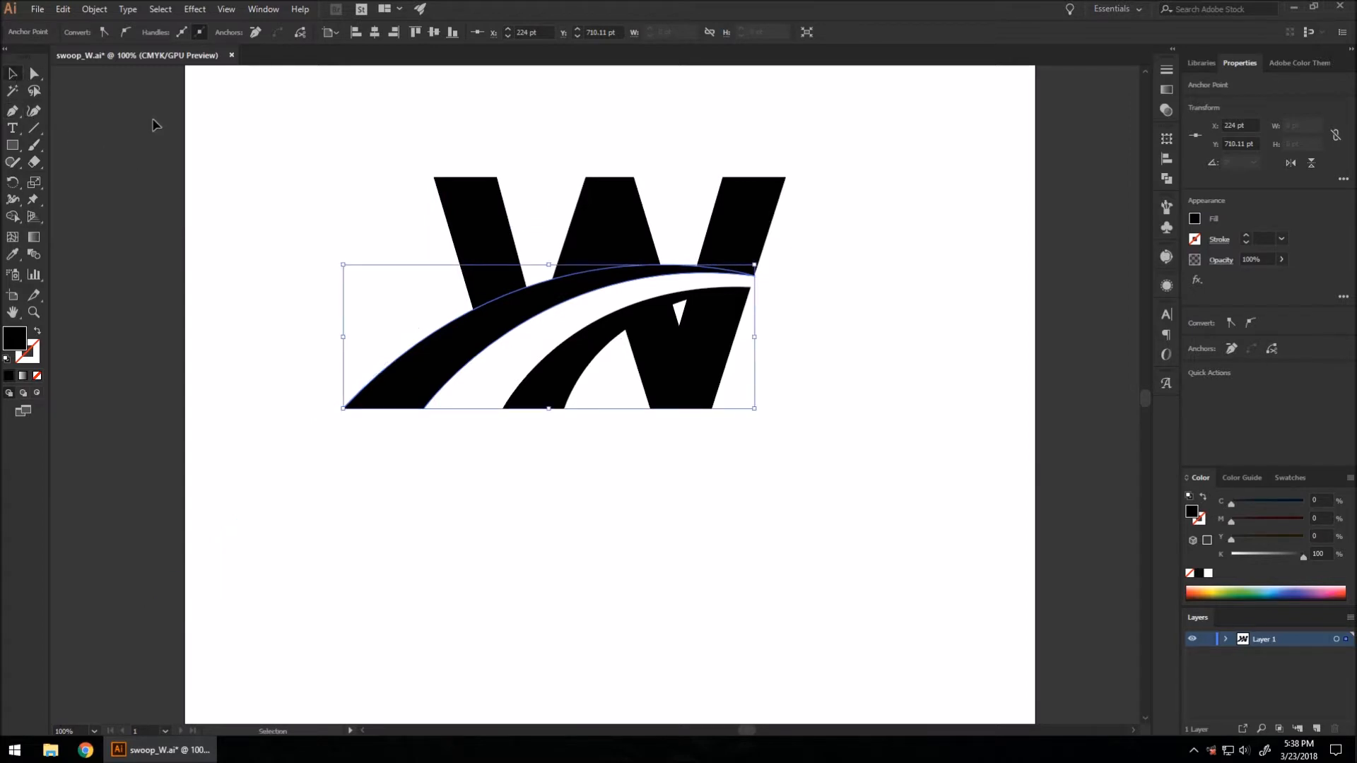
pyautogui.click(614, 499)
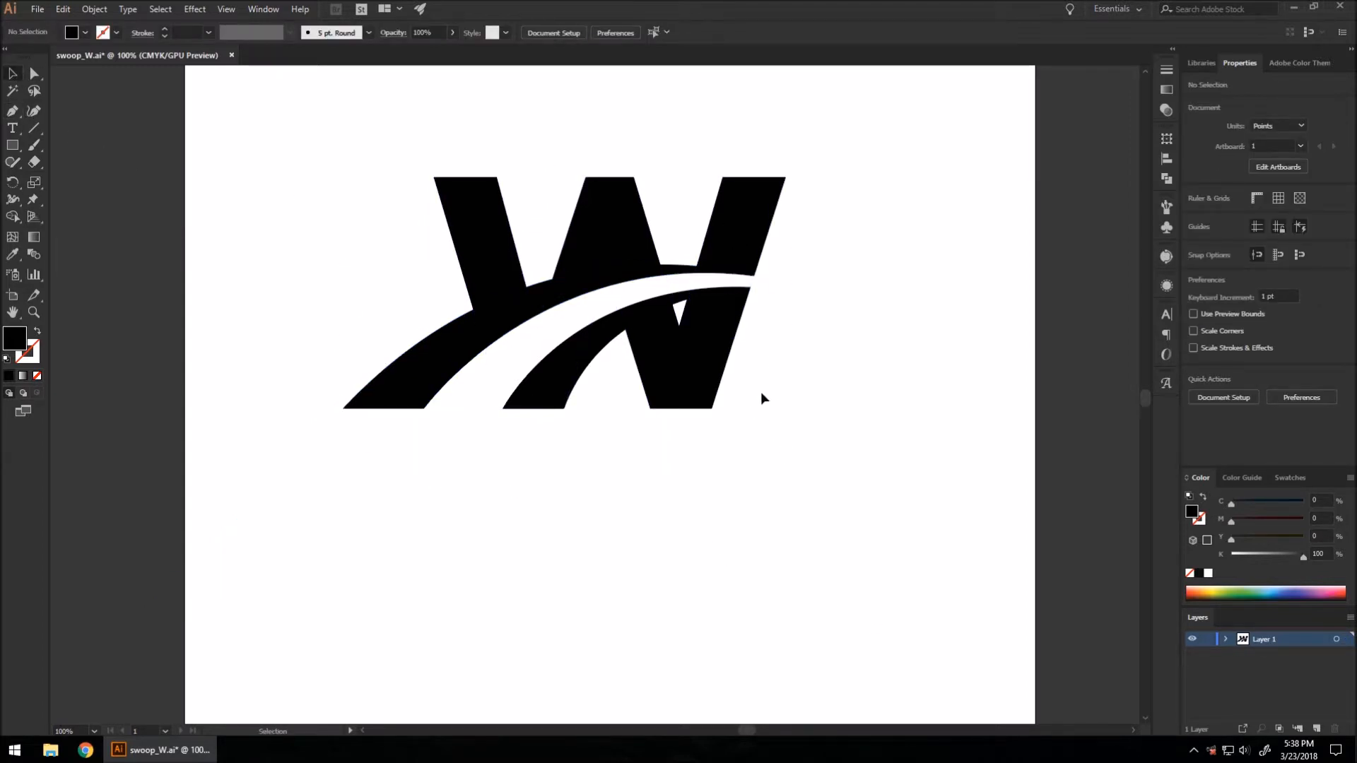
pyautogui.moveTo(814, 498); pyautogui.dragTo(751, 545)
pyautogui.hotkey('ctrl', 'alt', '2')
pyautogui.moveTo(562, 337); pyautogui.dragTo(760, 242)
pyautogui.hotkey('ctrl', 'z')
pyautogui.click(755, 521)
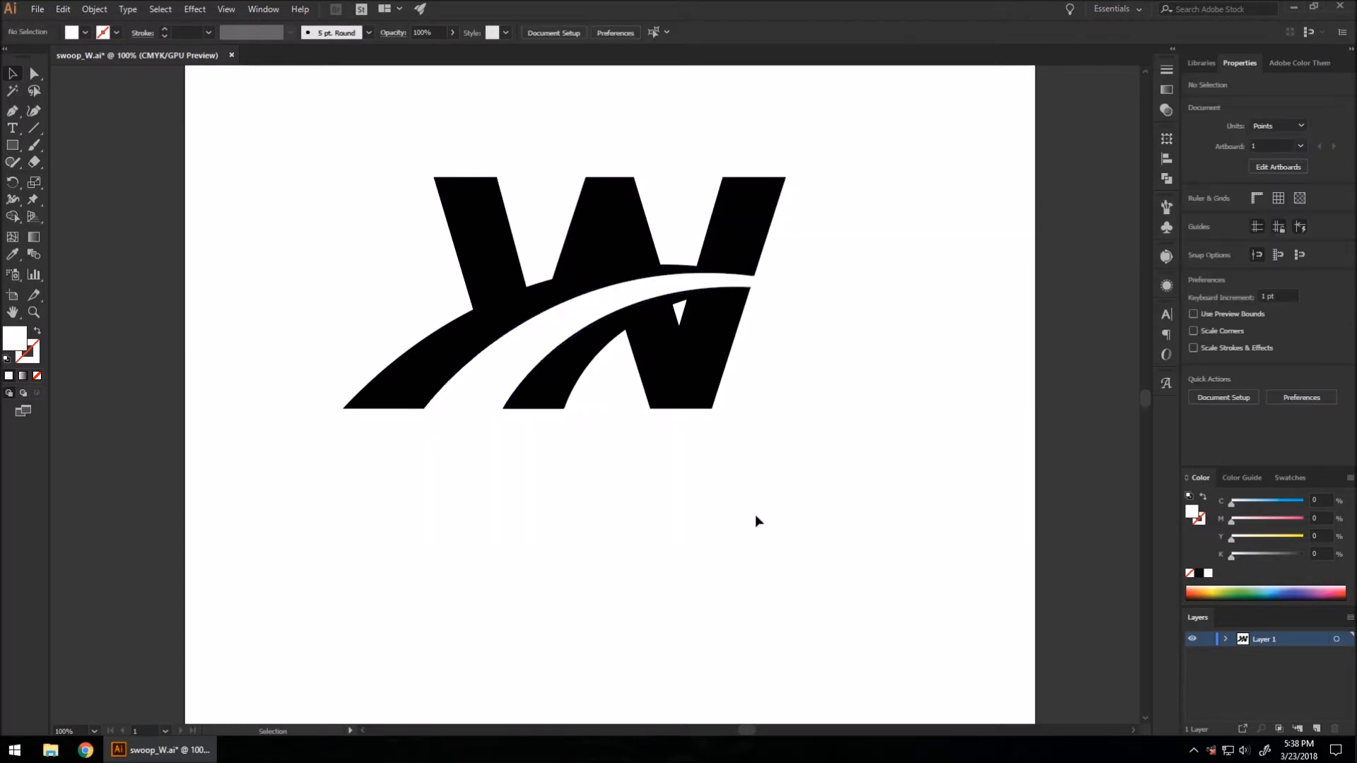
# Select all the artwork and, using Shape Builder with a black fill, merge the W's left stem with the left part of the upper swoosh
pyautogui.moveTo(867, 489); pyautogui.dragTo(281, 142)
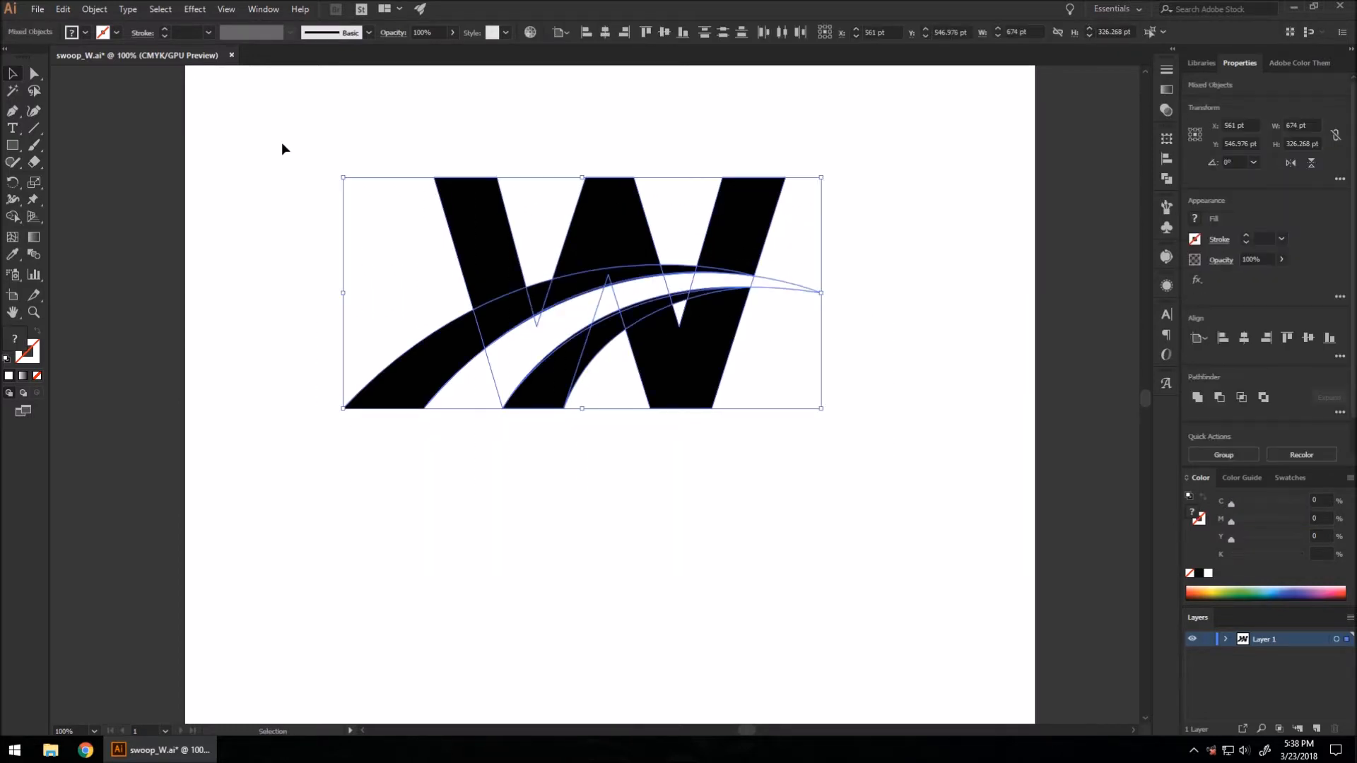
pyautogui.click(12, 219)
pyautogui.scroll(1, 527, 257)
pyautogui.moveTo(470, 359)
pyautogui.mouseDown()
pyautogui.moveTo(482, 297)
pyautogui.moveTo(528, 327)
pyautogui.moveTo(593, 298)
pyautogui.moveTo(645, 246)
pyautogui.moveTo(663, 273)
pyautogui.moveTo(622, 291)
pyautogui.mouseUp()
pyautogui.scroll(2, 620, 289)
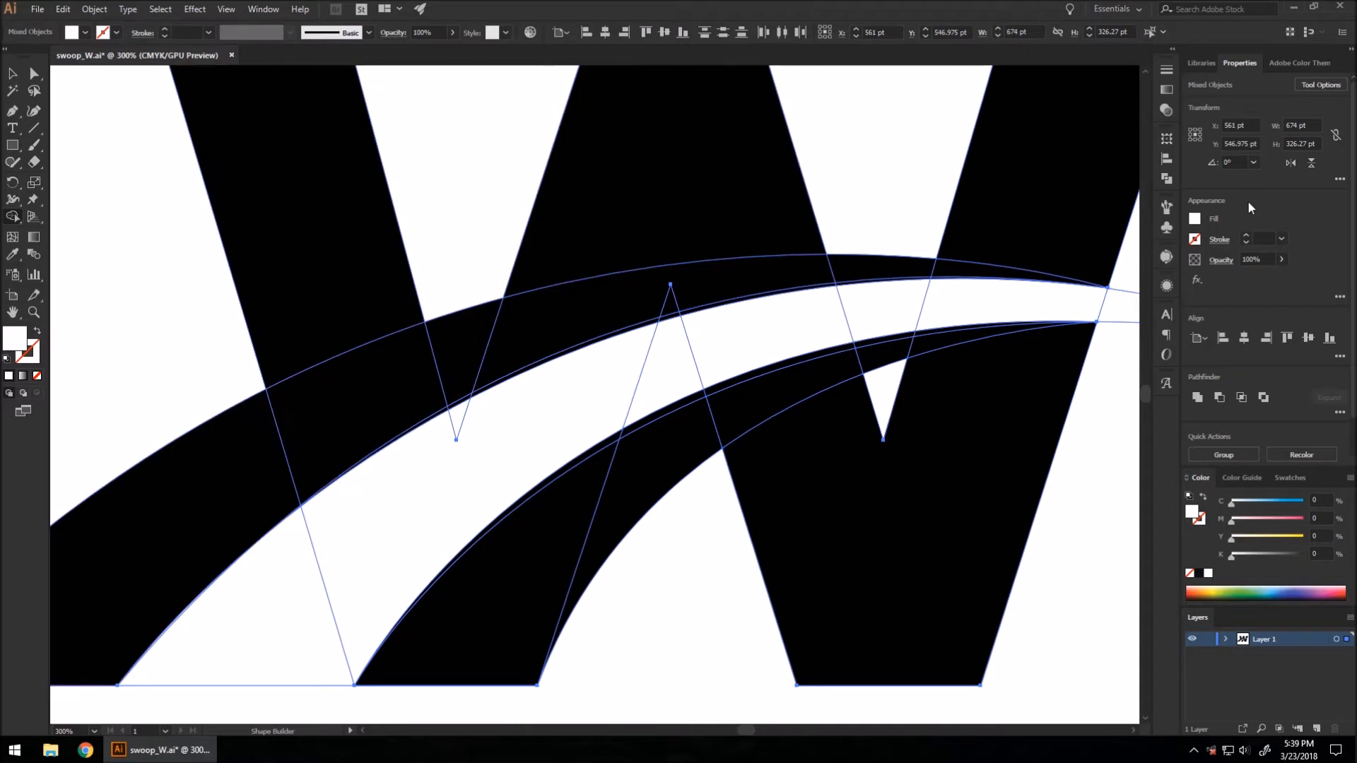
pyautogui.click(1196, 221)
pyautogui.click(1072, 270)
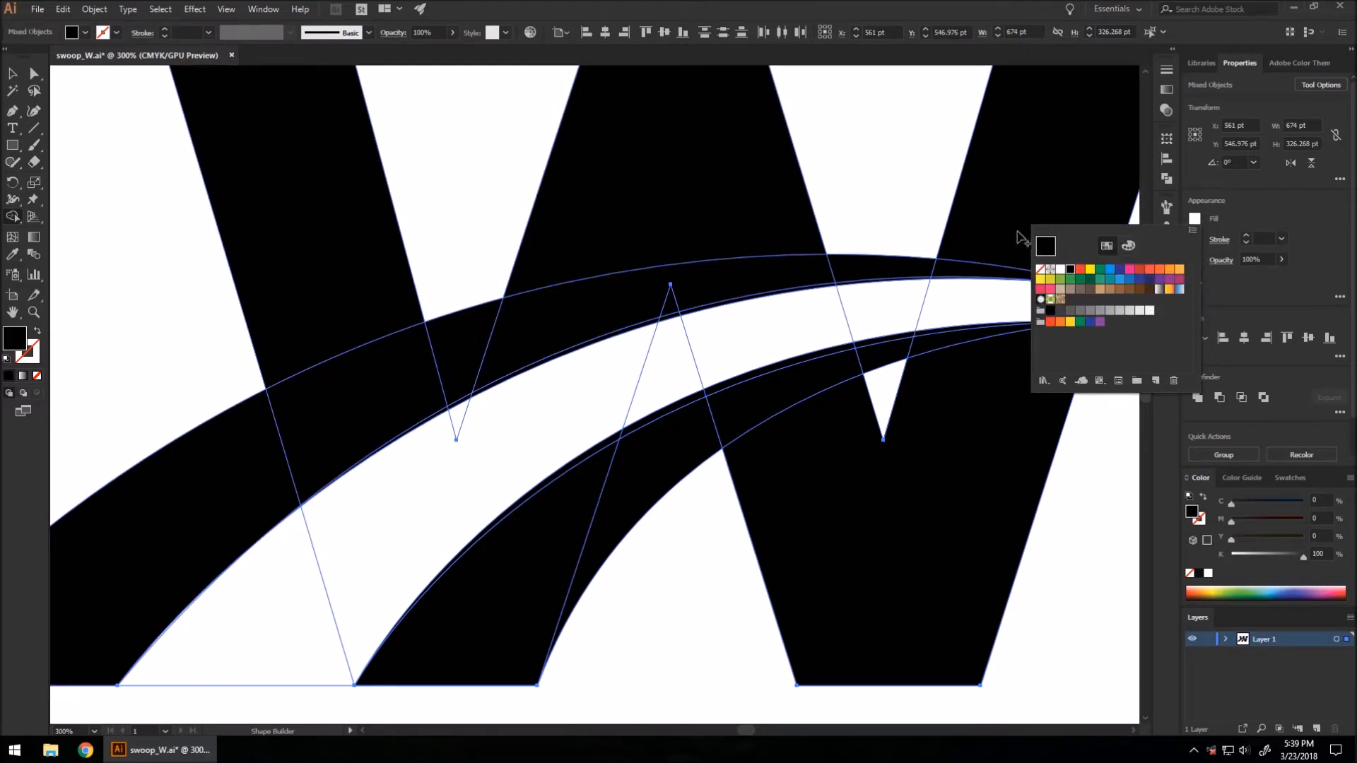
pyautogui.click(1032, 4)
pyautogui.scroll(-1, 999, 109)
pyautogui.moveTo(502, 353); pyautogui.dragTo(597, 267)
pyautogui.scroll(1, 607, 286)
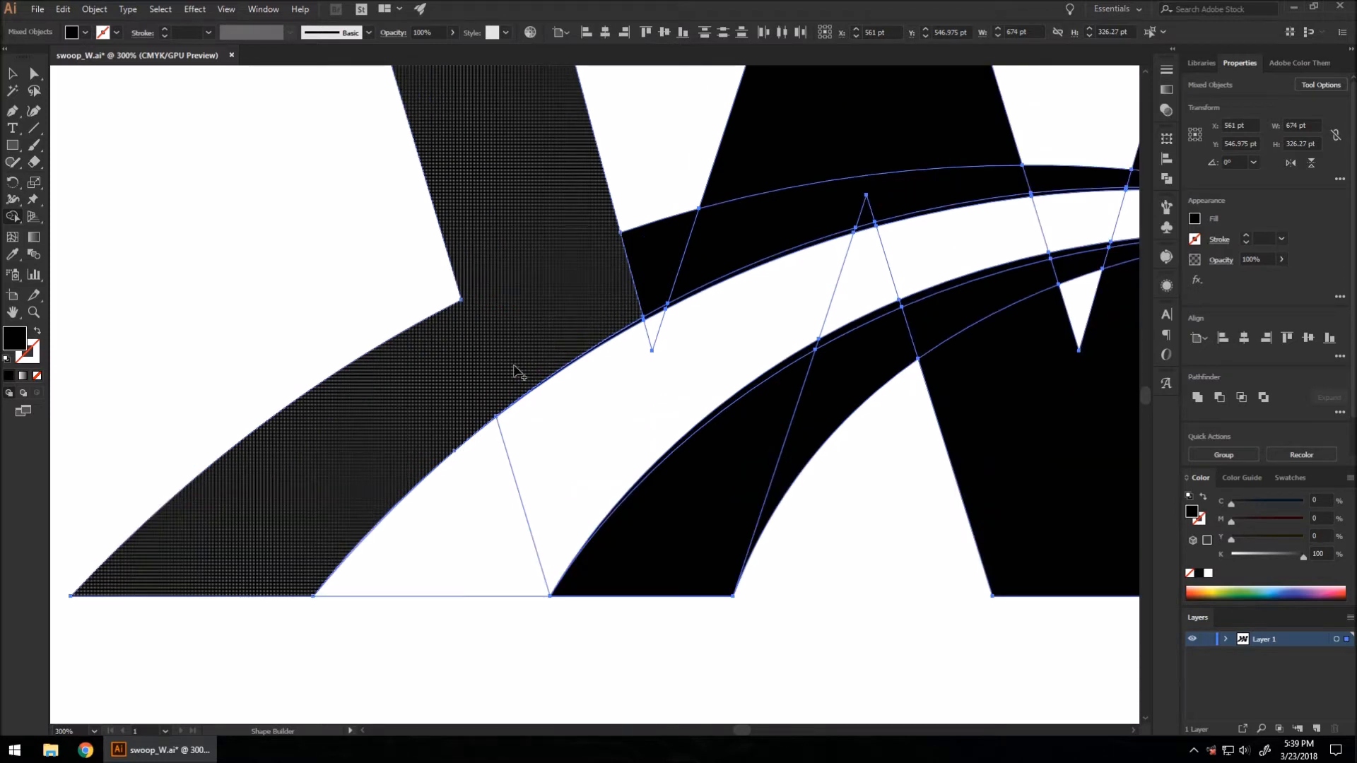
pyautogui.scroll(3, 403, 450)
pyautogui.scroll(-2, 452, 431)
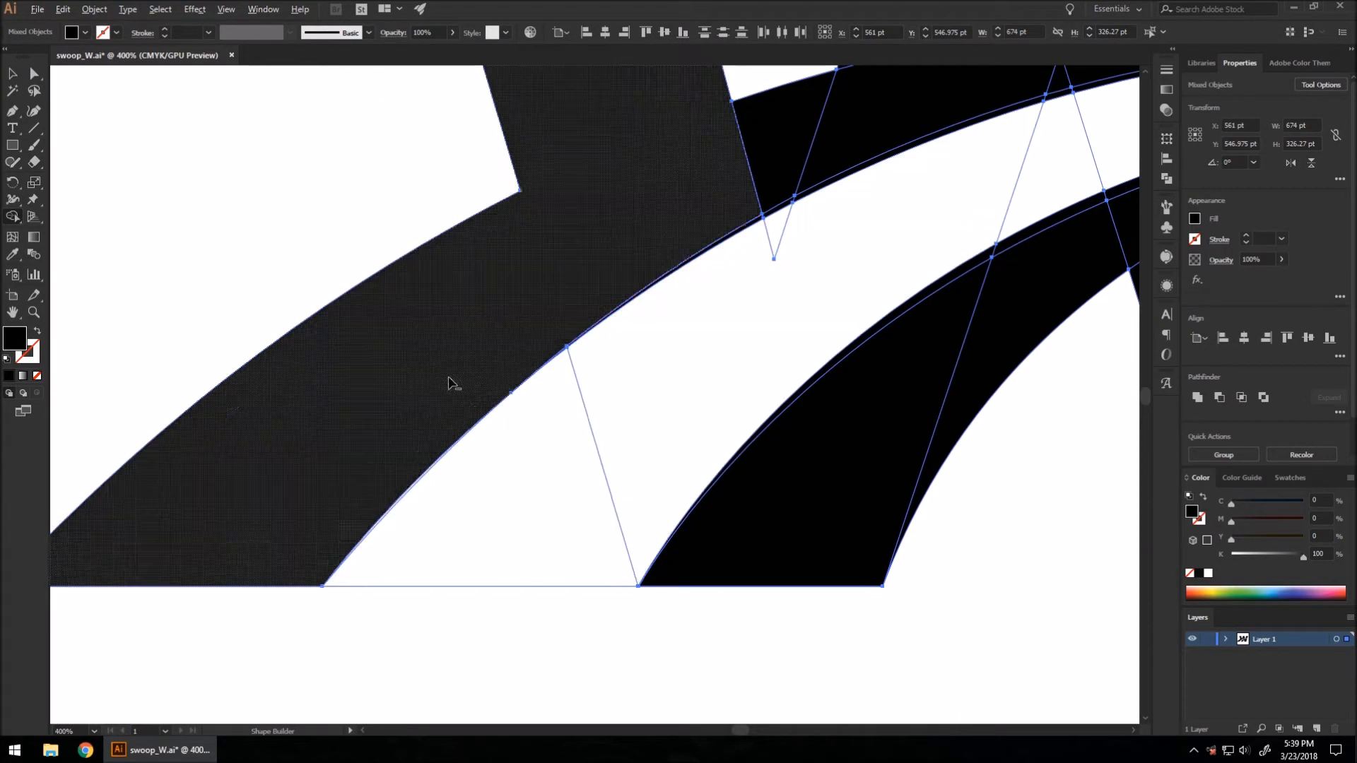
# Subtract the white band's regions between the two black swooshes with Shape Builder, from the lower-left end across to the W's right side
pyautogui.scroll(-1, 509, 424)
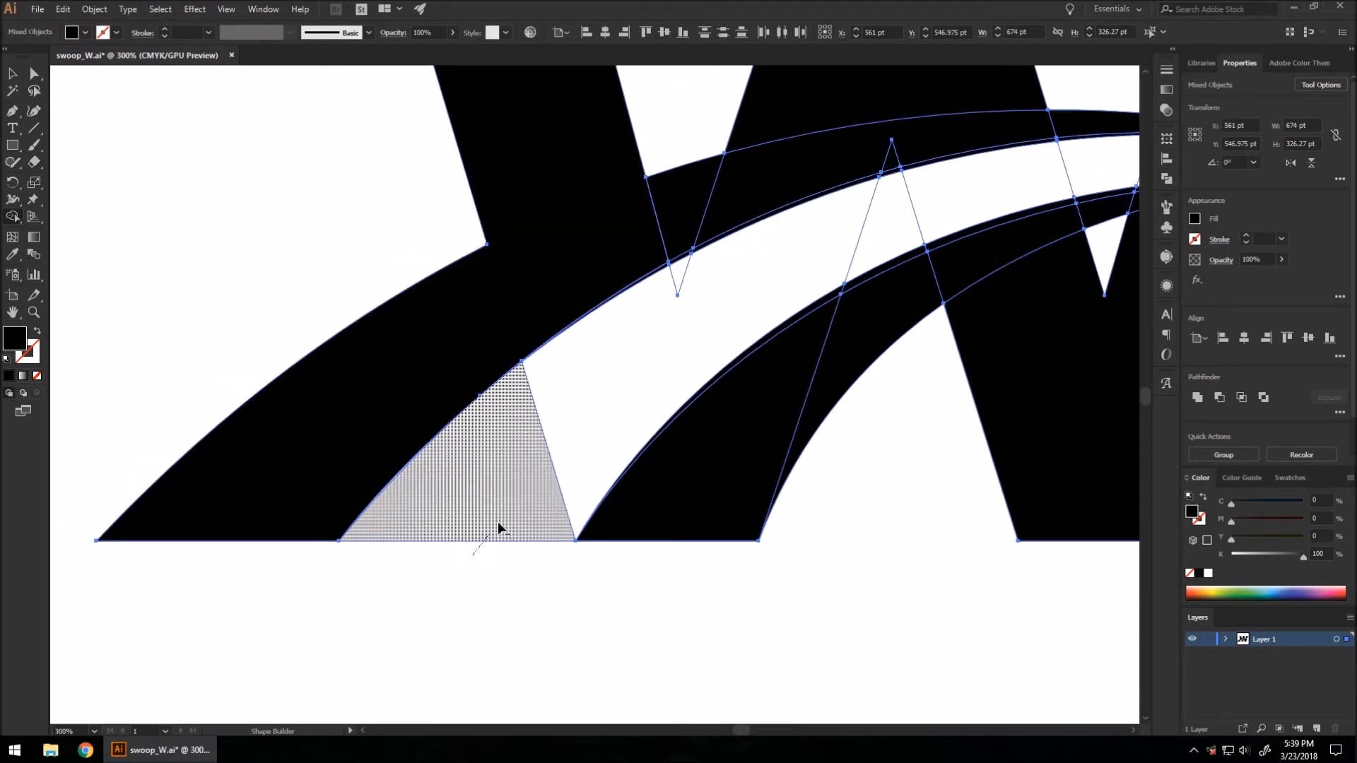
pyautogui.moveTo(499, 527); pyautogui.dragTo(632, 368)
pyautogui.moveTo(805, 251); pyautogui.dragTo(1075, 191)
pyautogui.scroll(-3, 620, 352)
pyautogui.scroll(3, 841, 262)
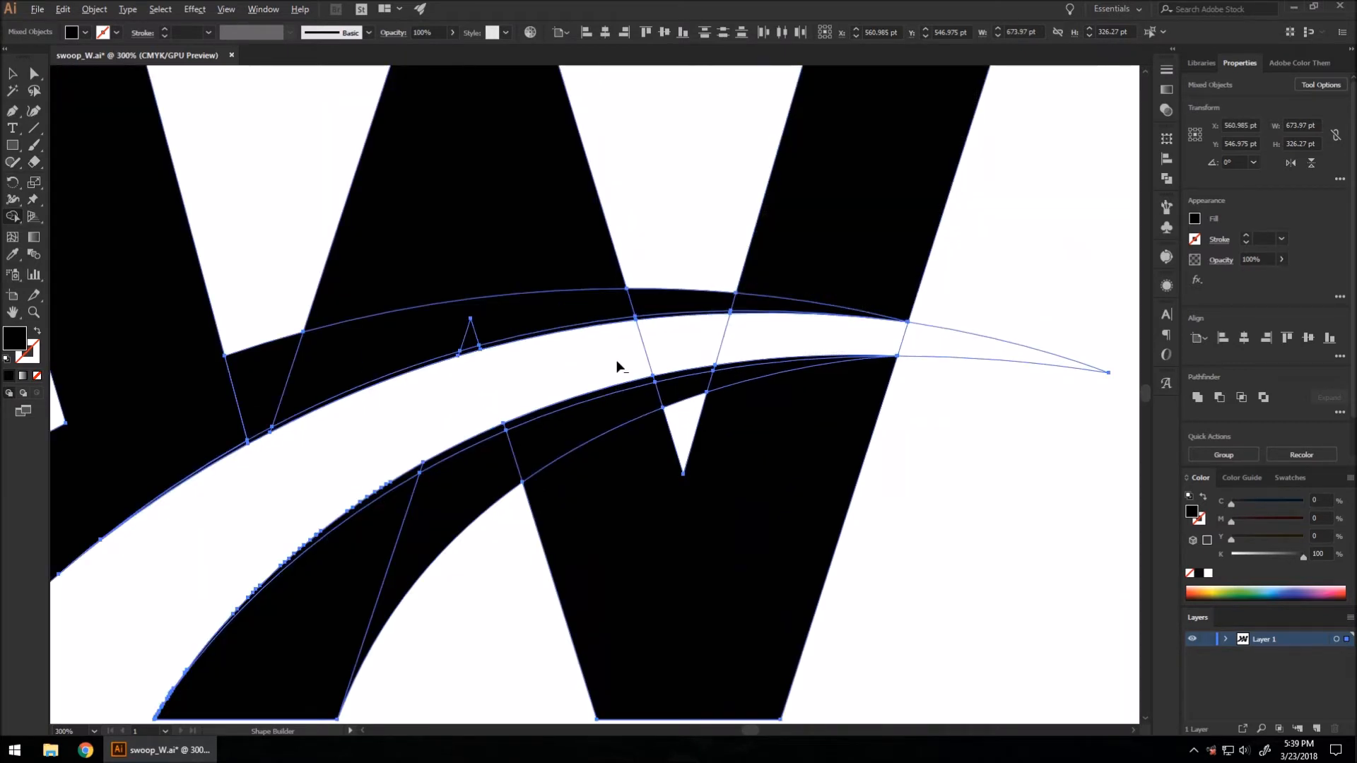
# Remove the swoosh tip past the W's right side and merge the W's upper pieces and edge slivers with the upper swoosh
pyautogui.moveTo(905, 304)
pyautogui.mouseDown()
pyautogui.moveTo(600, 309)
pyautogui.moveTo(273, 388)
pyautogui.moveTo(324, 369)
pyautogui.mouseUp()
pyautogui.scroll(-1, 659, 240)
pyautogui.scroll(3, 382, 364)
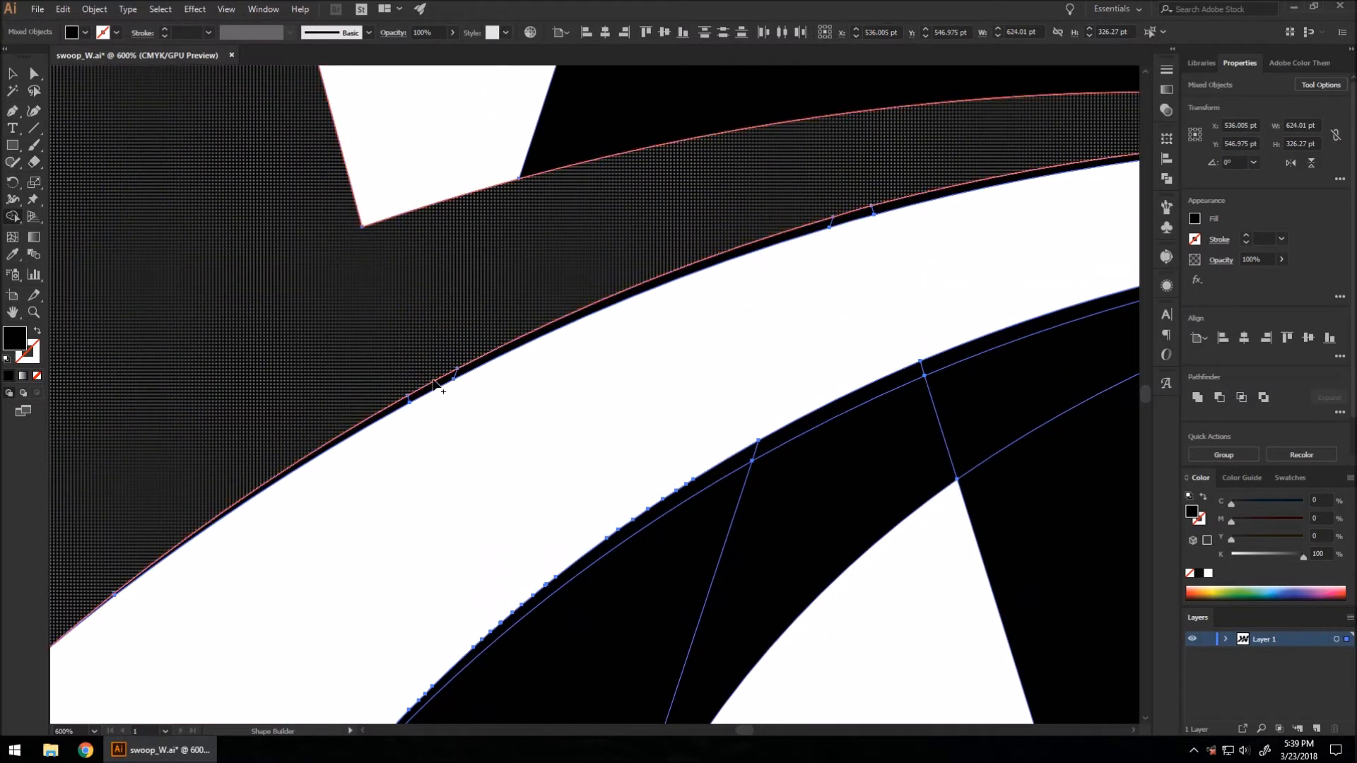
pyautogui.moveTo(443, 385)
pyautogui.mouseDown()
pyautogui.moveTo(460, 369)
pyautogui.moveTo(415, 393)
pyautogui.mouseUp()
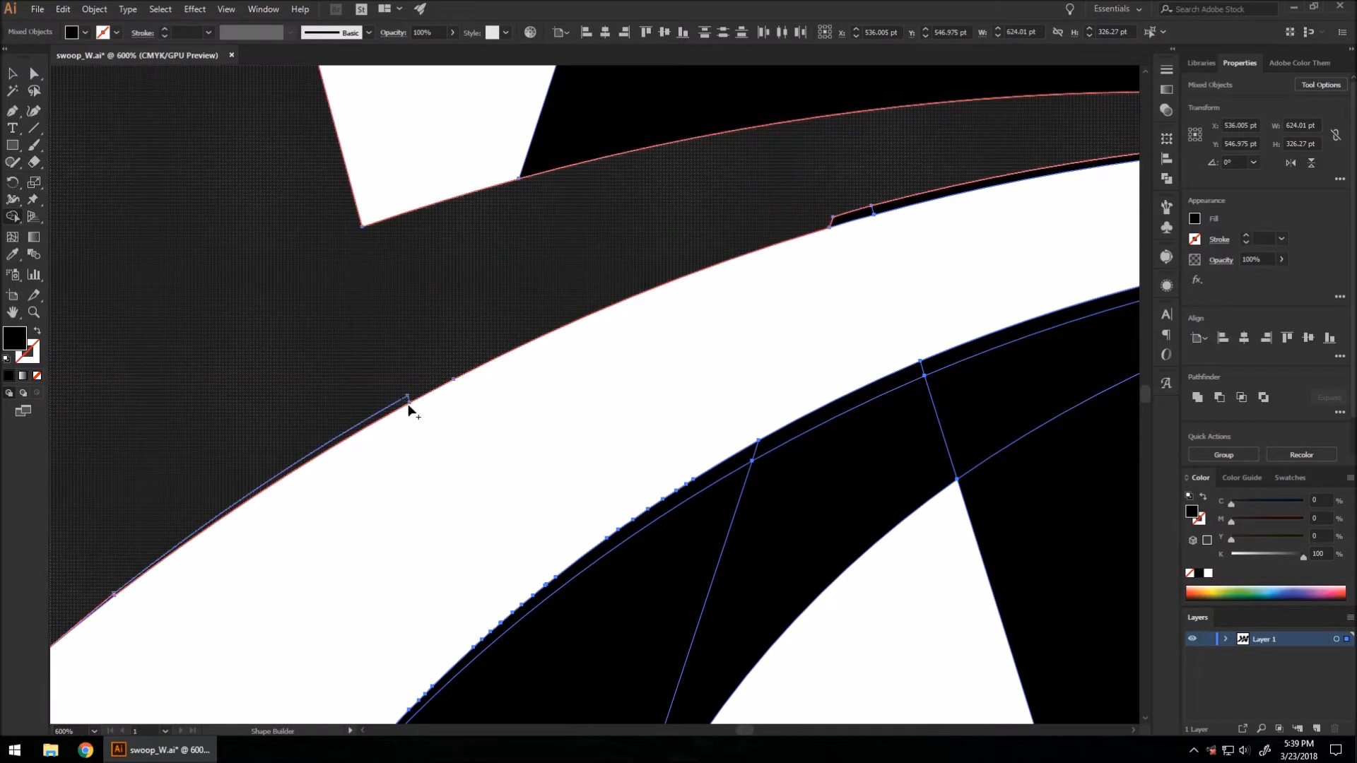
pyautogui.scroll(-3, 419, 369)
pyautogui.scroll(3, 375, 315)
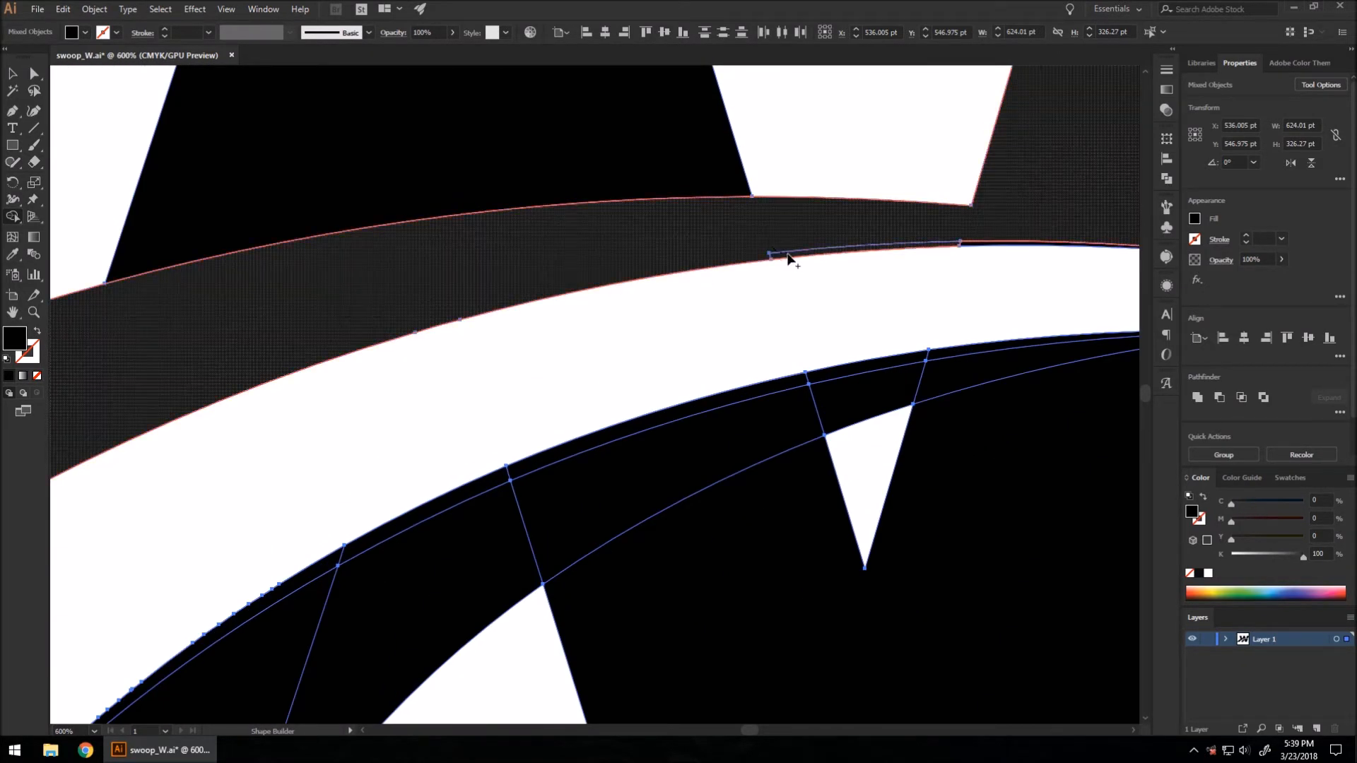
pyautogui.scroll(-2, 628, 254)
pyautogui.scroll(2, 628, 255)
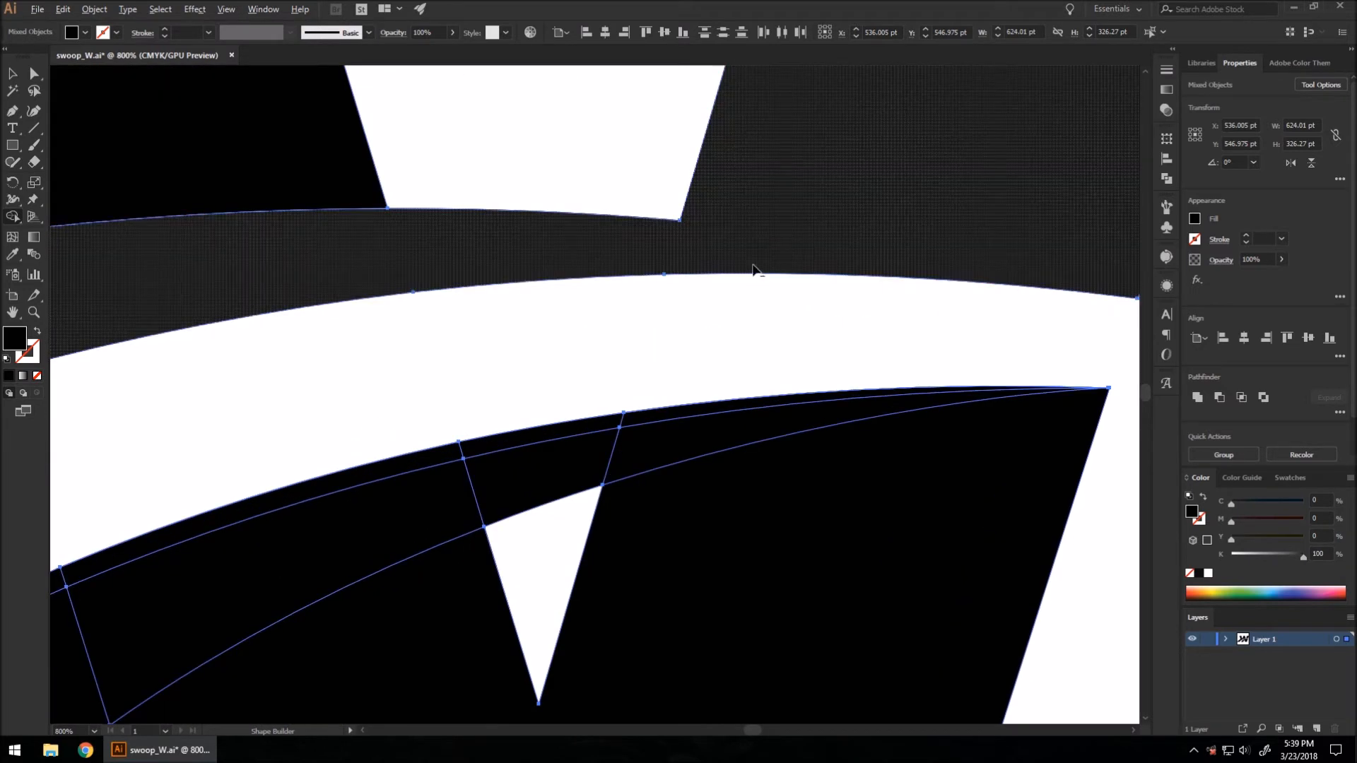
pyautogui.scroll(-1, 751, 269)
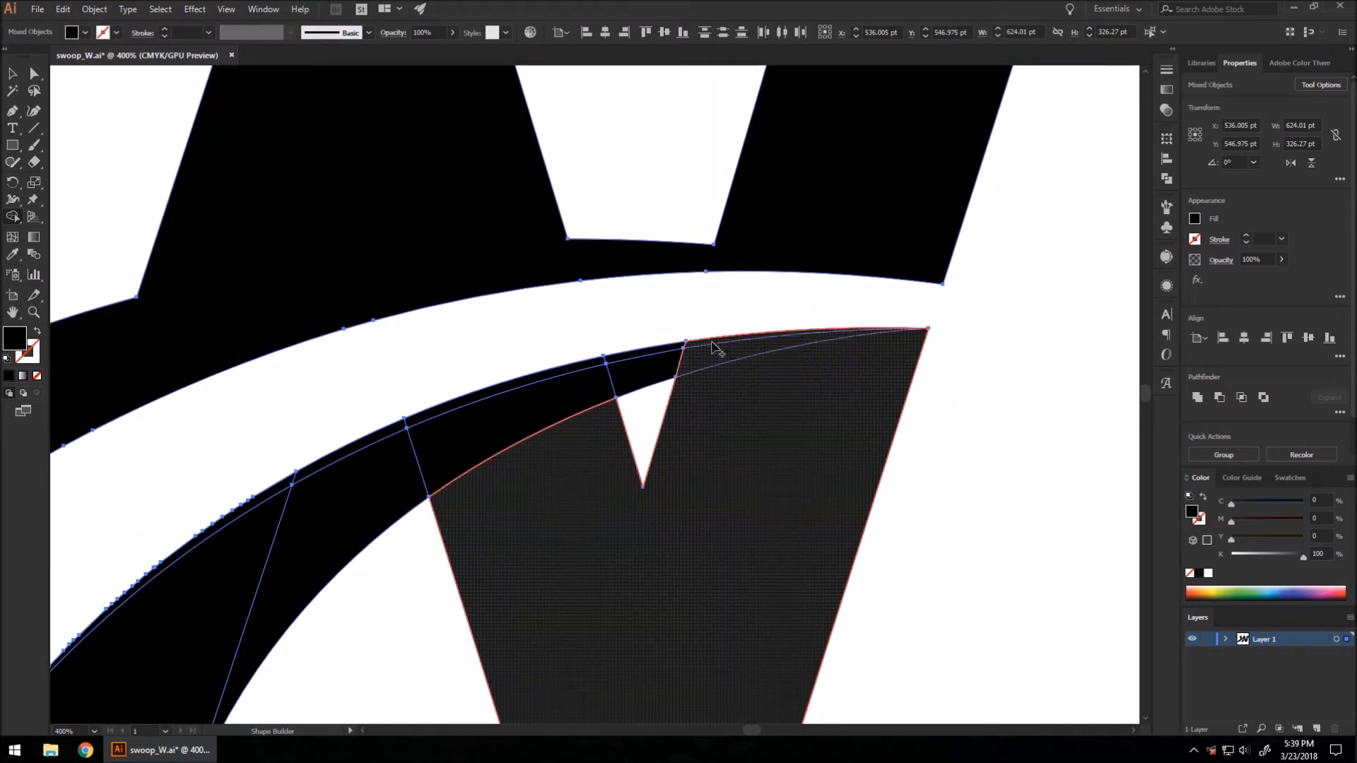
# Merge the lower swoosh, its edge slivers and the lower W pieces into one black shape with Shape Builder
pyautogui.moveTo(678, 350)
pyautogui.mouseDown()
pyautogui.moveTo(592, 387)
pyautogui.moveTo(560, 372)
pyautogui.moveTo(379, 445)
pyautogui.mouseUp()
pyautogui.scroll(-2, 615, 333)
pyautogui.scroll(3, 388, 515)
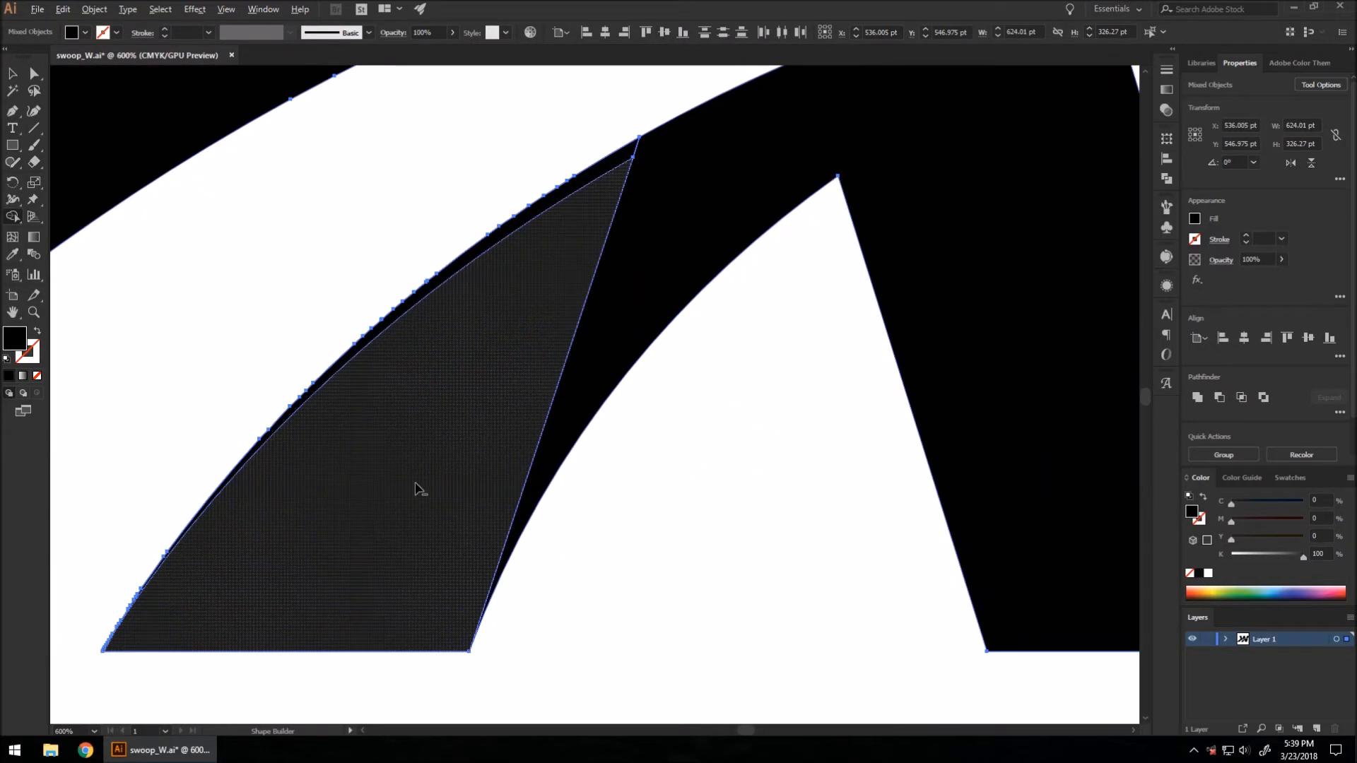
pyautogui.moveTo(651, 216); pyautogui.dragTo(608, 165)
pyautogui.scroll(-4, 512, 368)
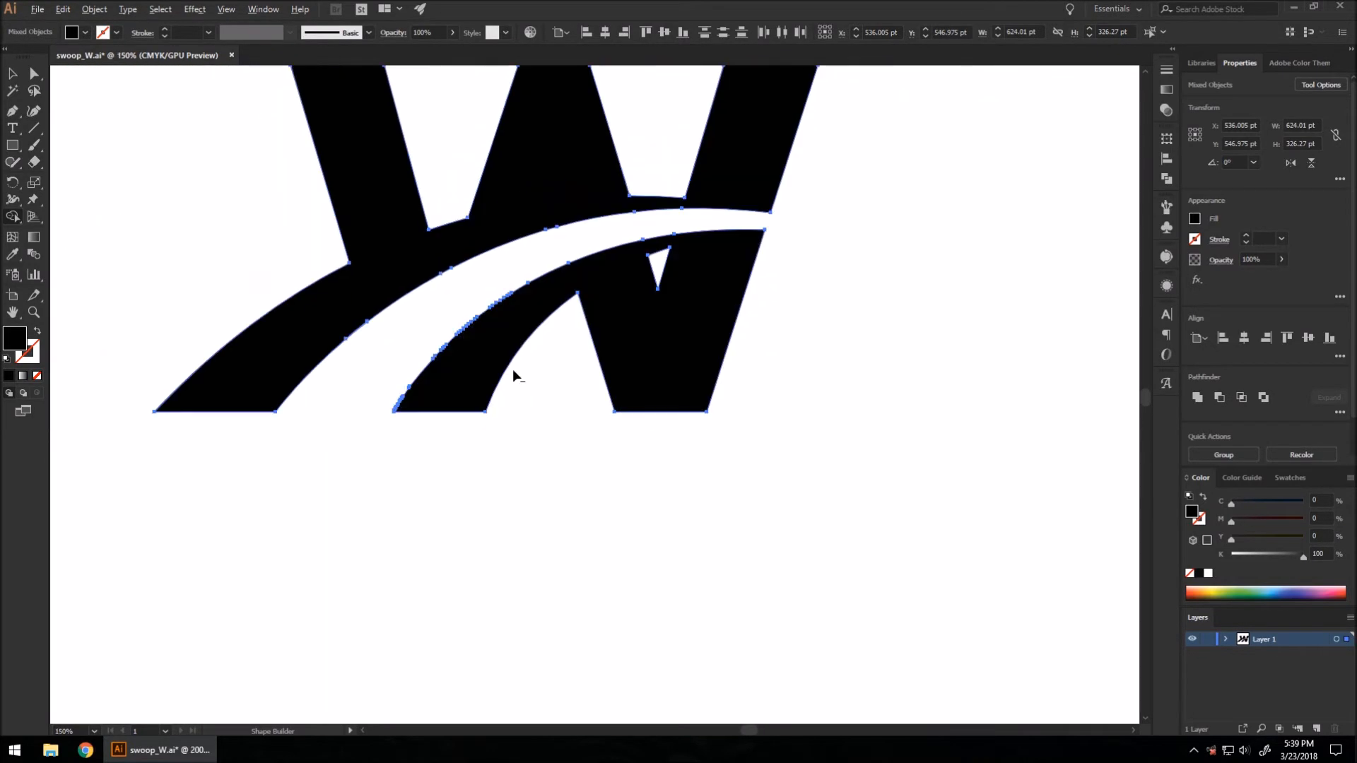
pyautogui.scroll(-1, 664, 281)
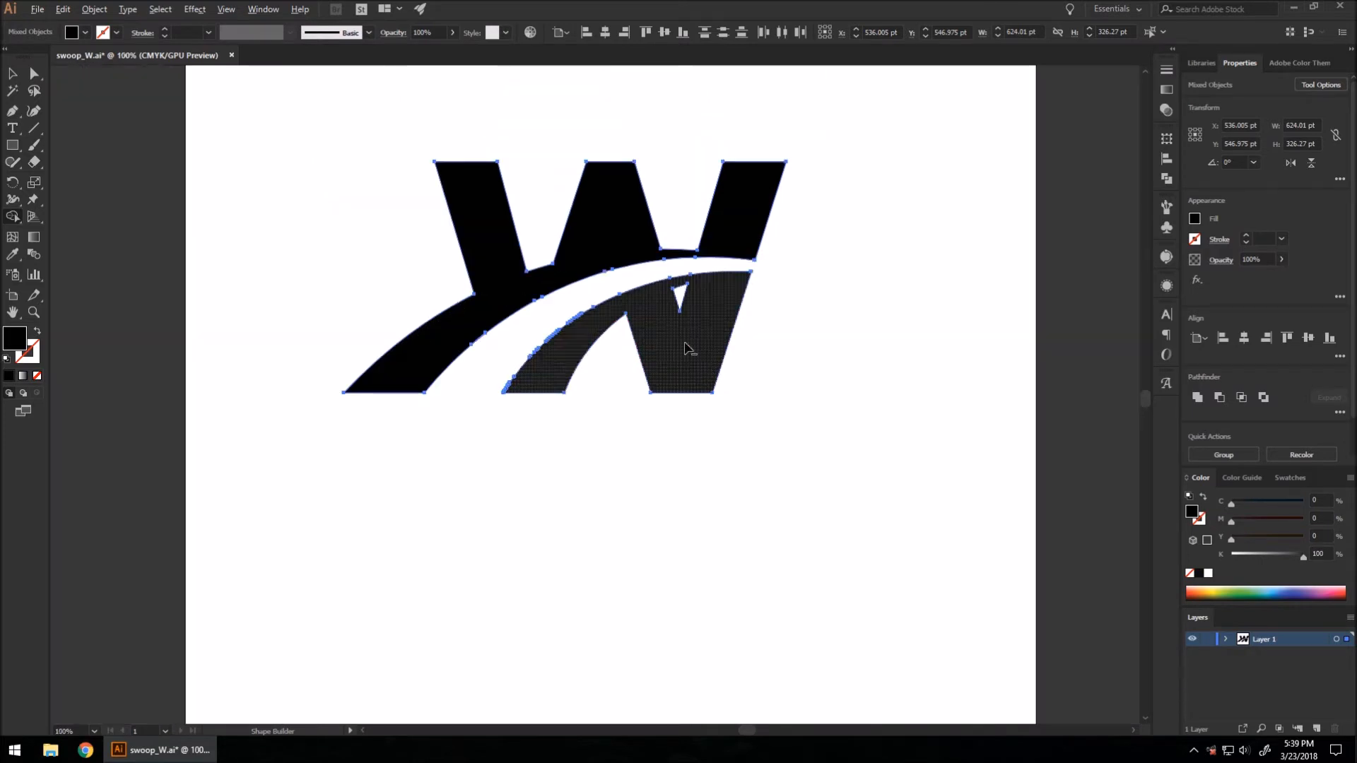
# Smooth the lower black shape's curved upper-left edge with the Smooth tool to clear its clustered anchor points, and deselect the logo
pyautogui.scroll(1, 545, 278)
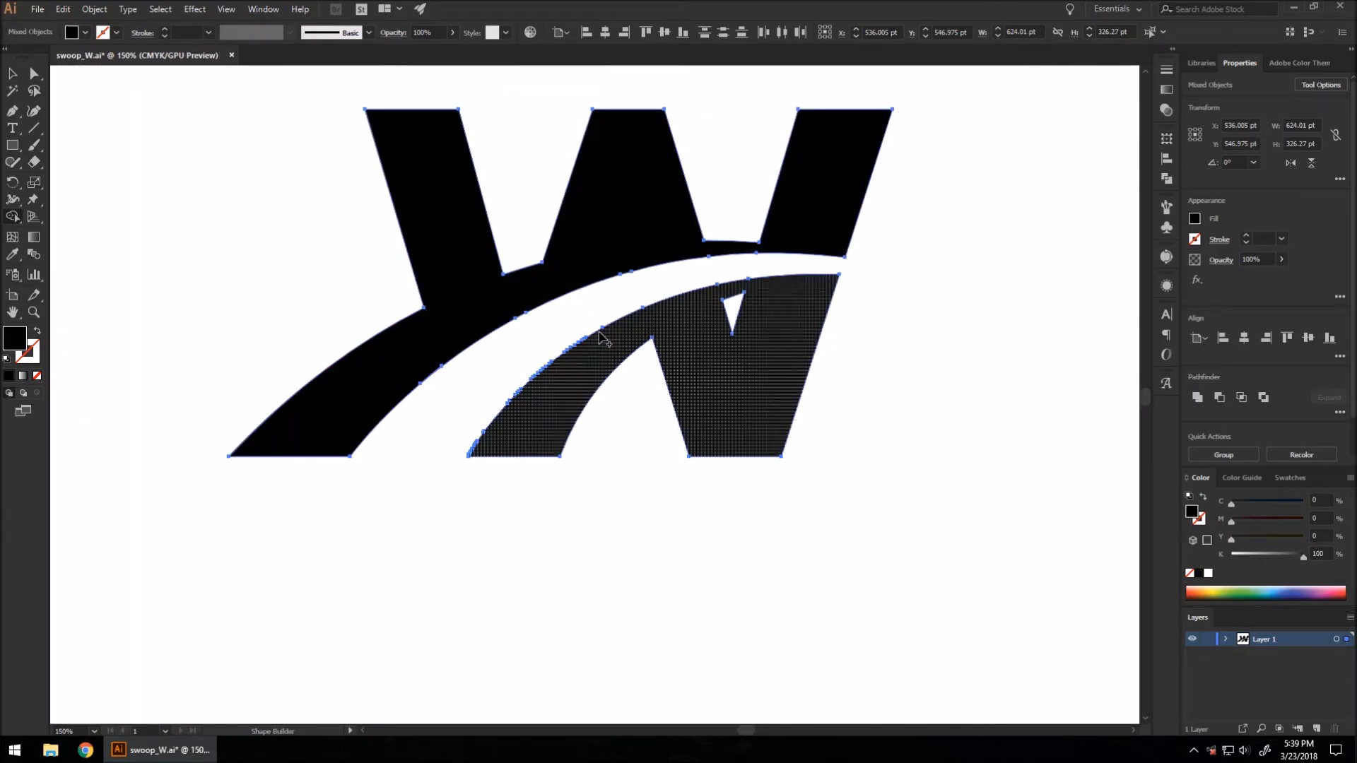
pyautogui.scroll(2, 535, 375)
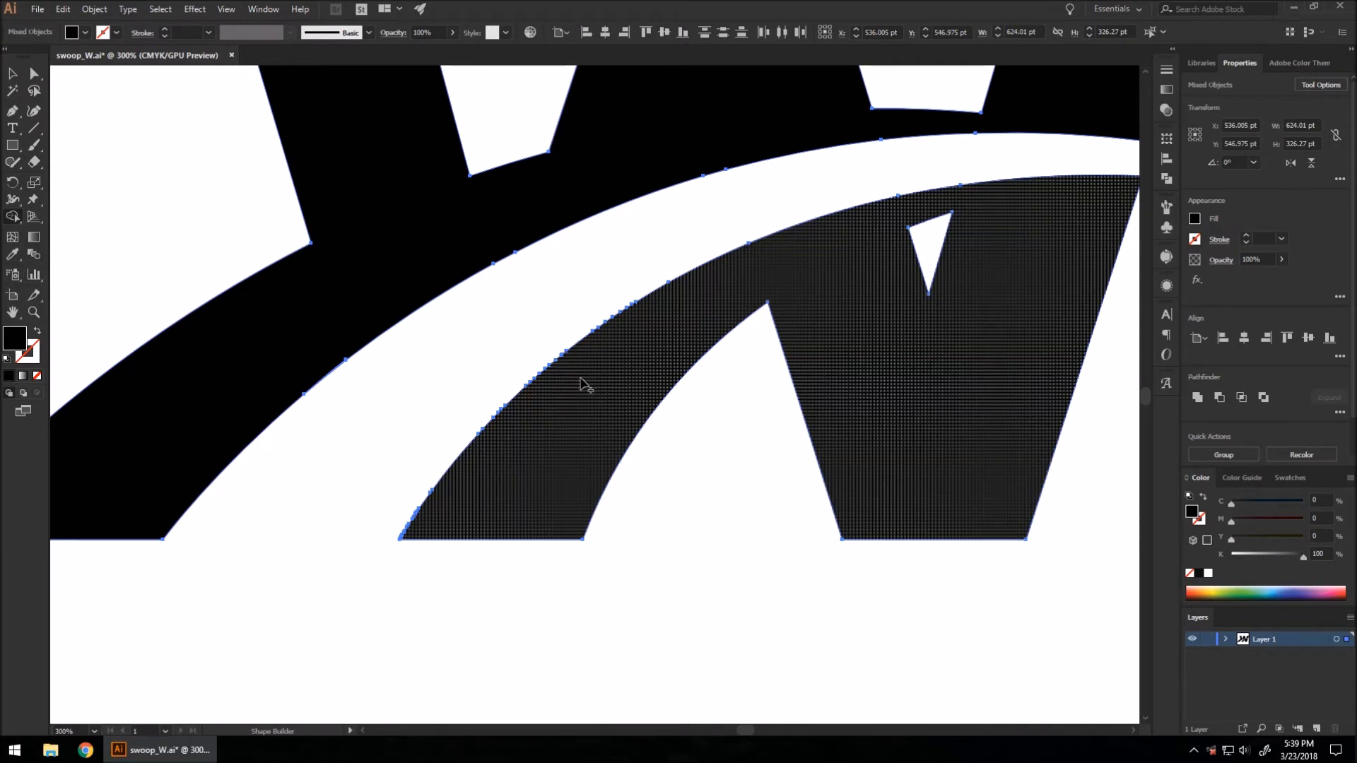
pyautogui.click(13, 167)
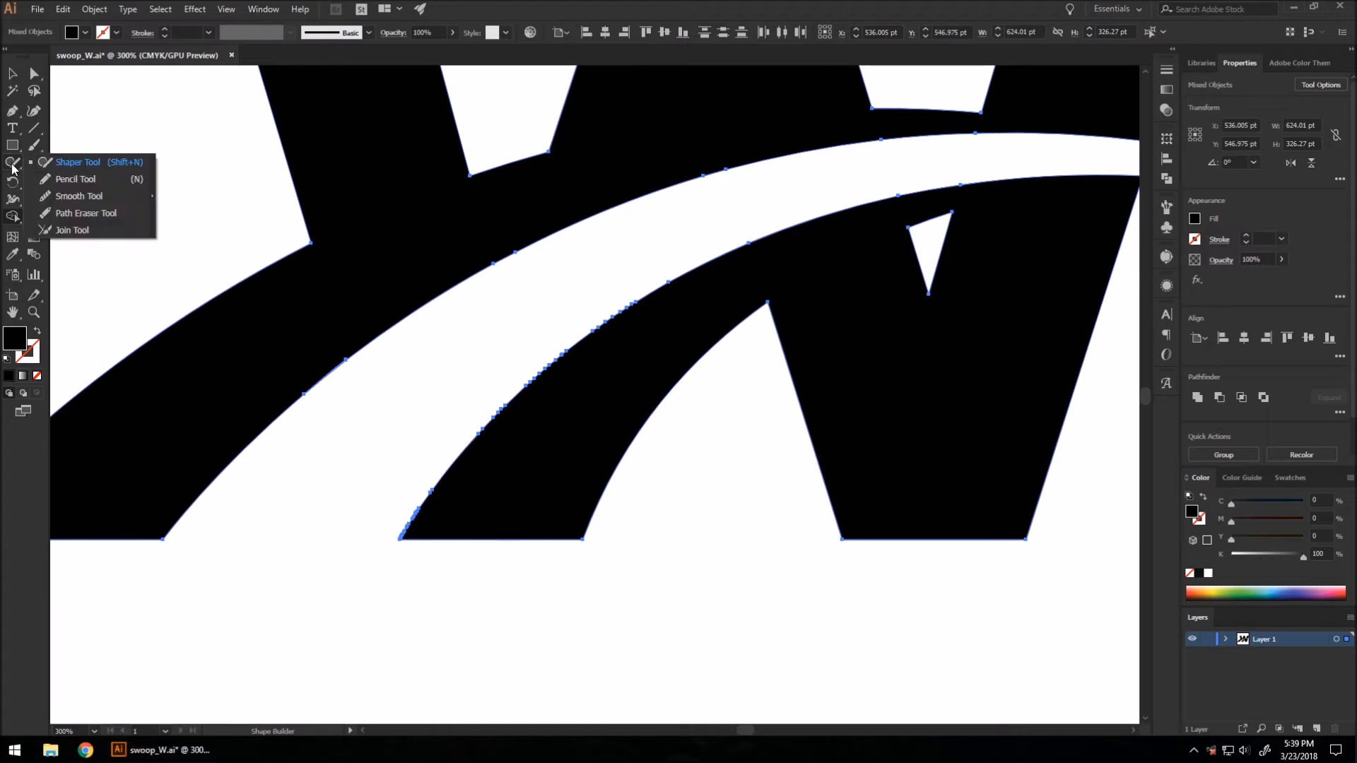
pyautogui.click(78, 196)
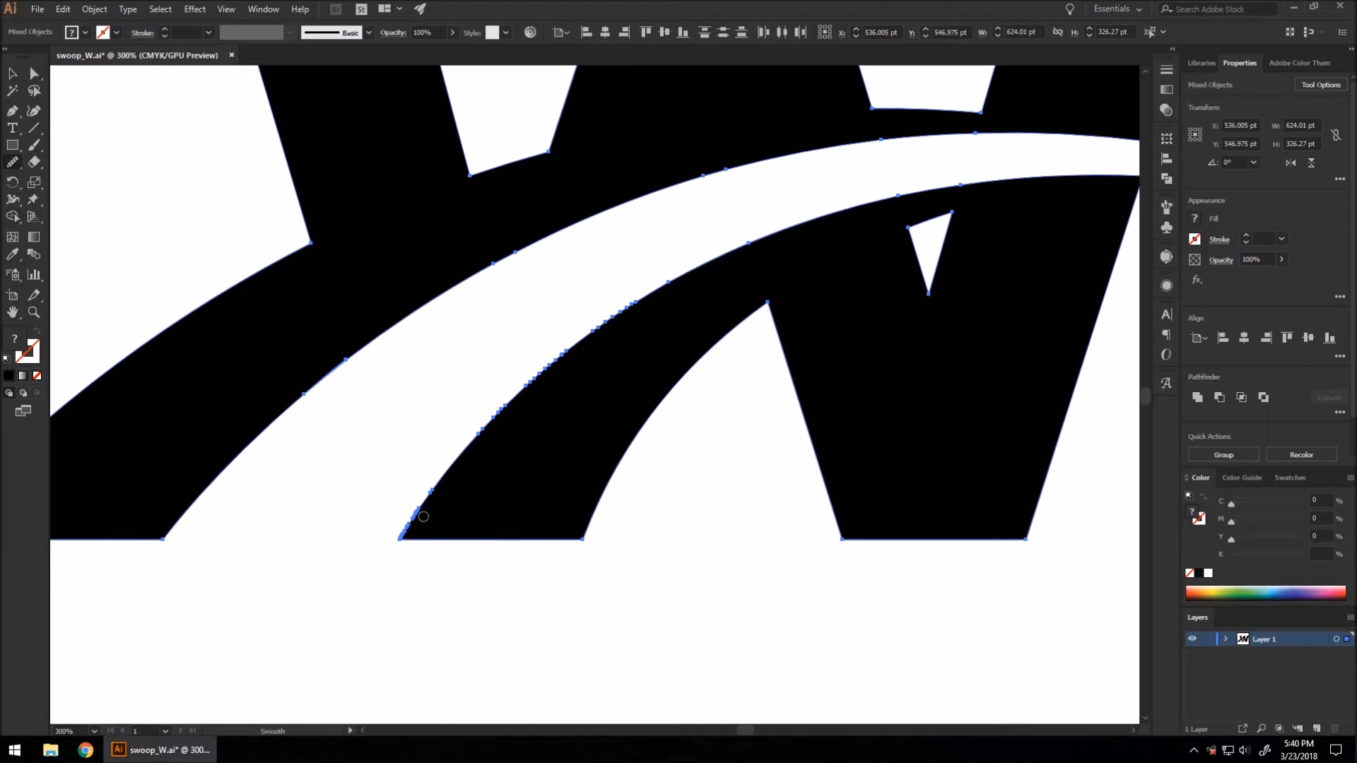
pyautogui.moveTo(458, 444)
pyautogui.mouseDown()
pyautogui.moveTo(592, 311)
pyautogui.moveTo(721, 248)
pyautogui.mouseUp()
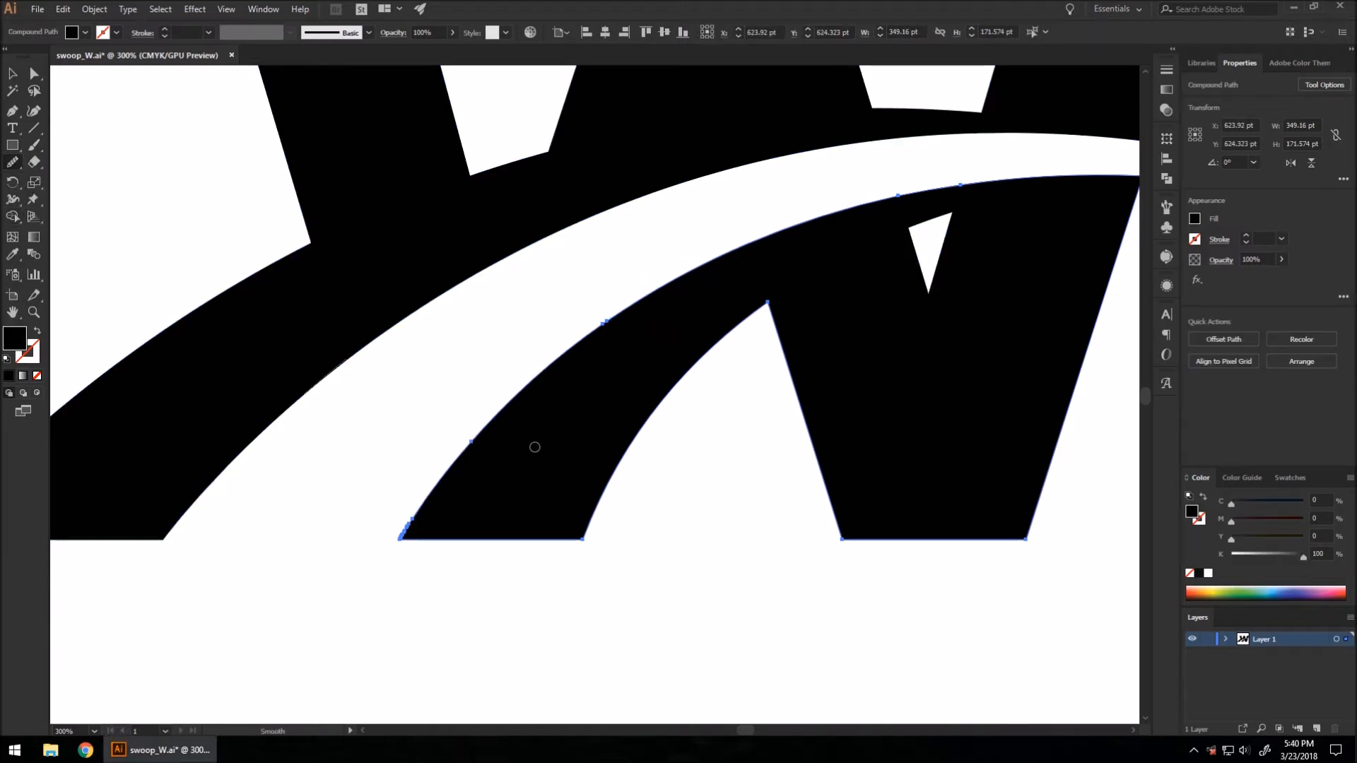
pyautogui.moveTo(519, 411); pyautogui.dragTo(763, 221)
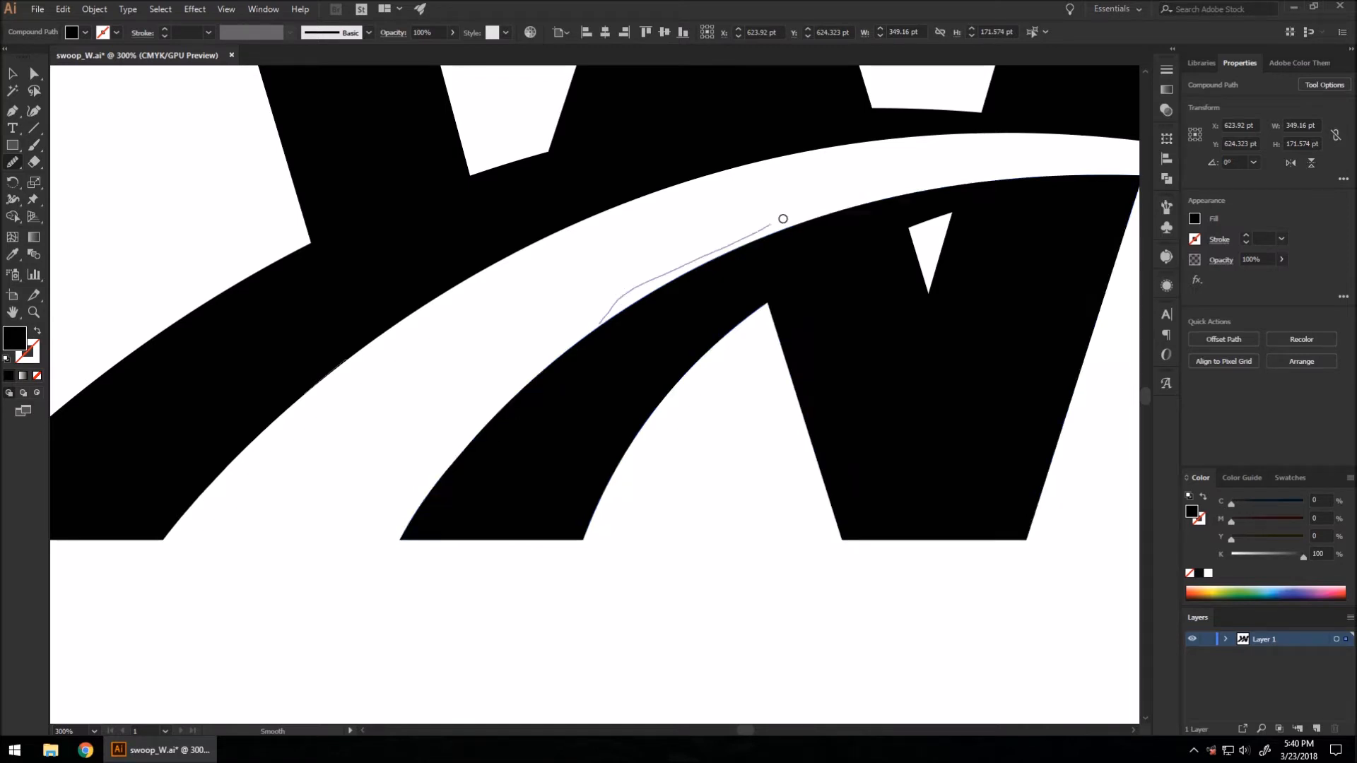
pyautogui.scroll(-2, 358, 424)
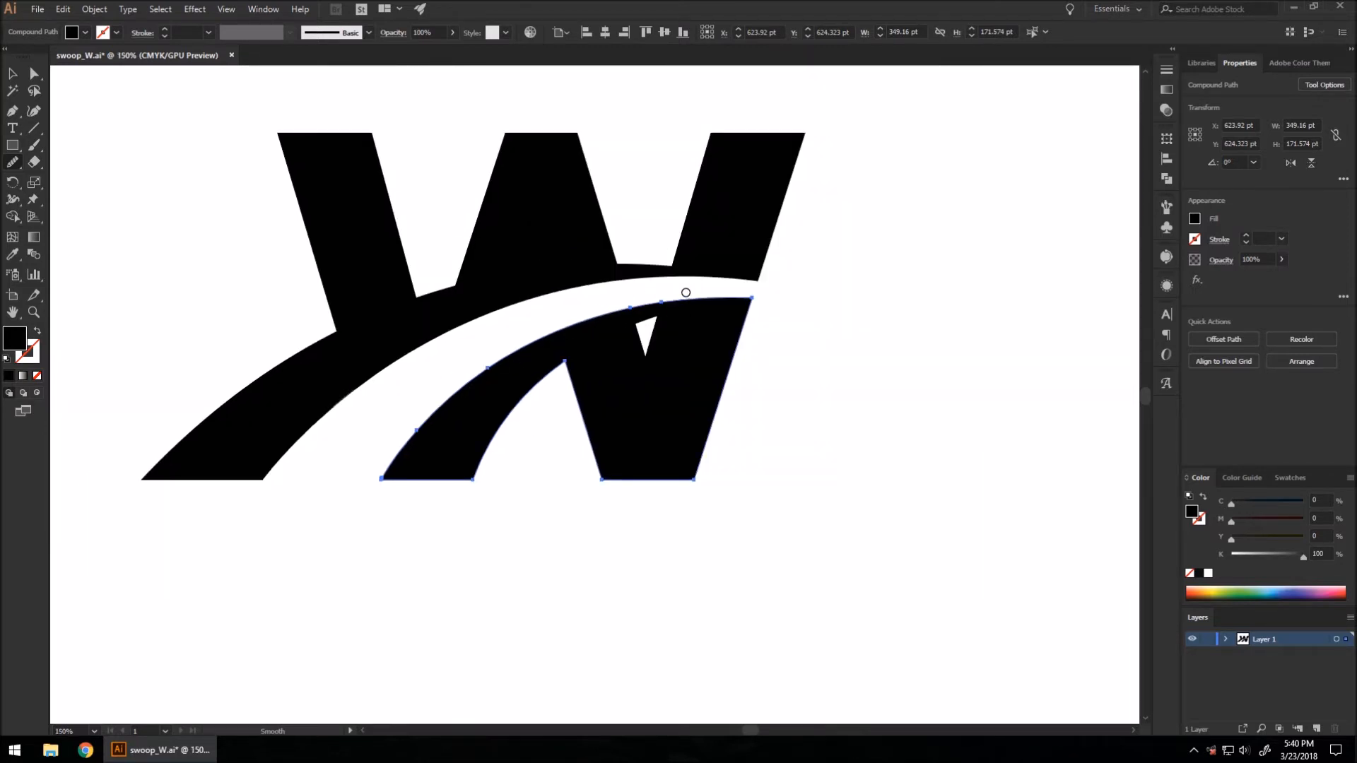
pyautogui.click(15, 75)
pyautogui.click(794, 549)
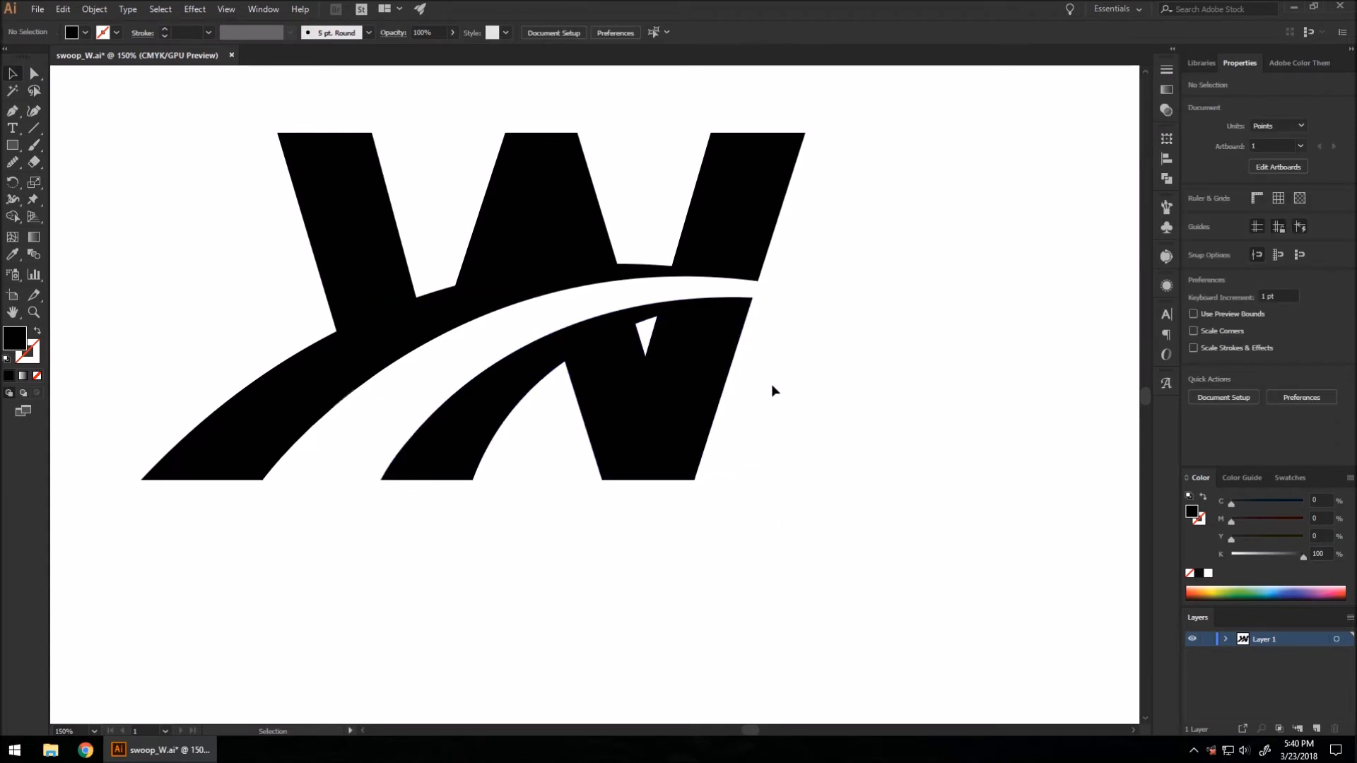
pyautogui.scroll(-1, 843, 472)
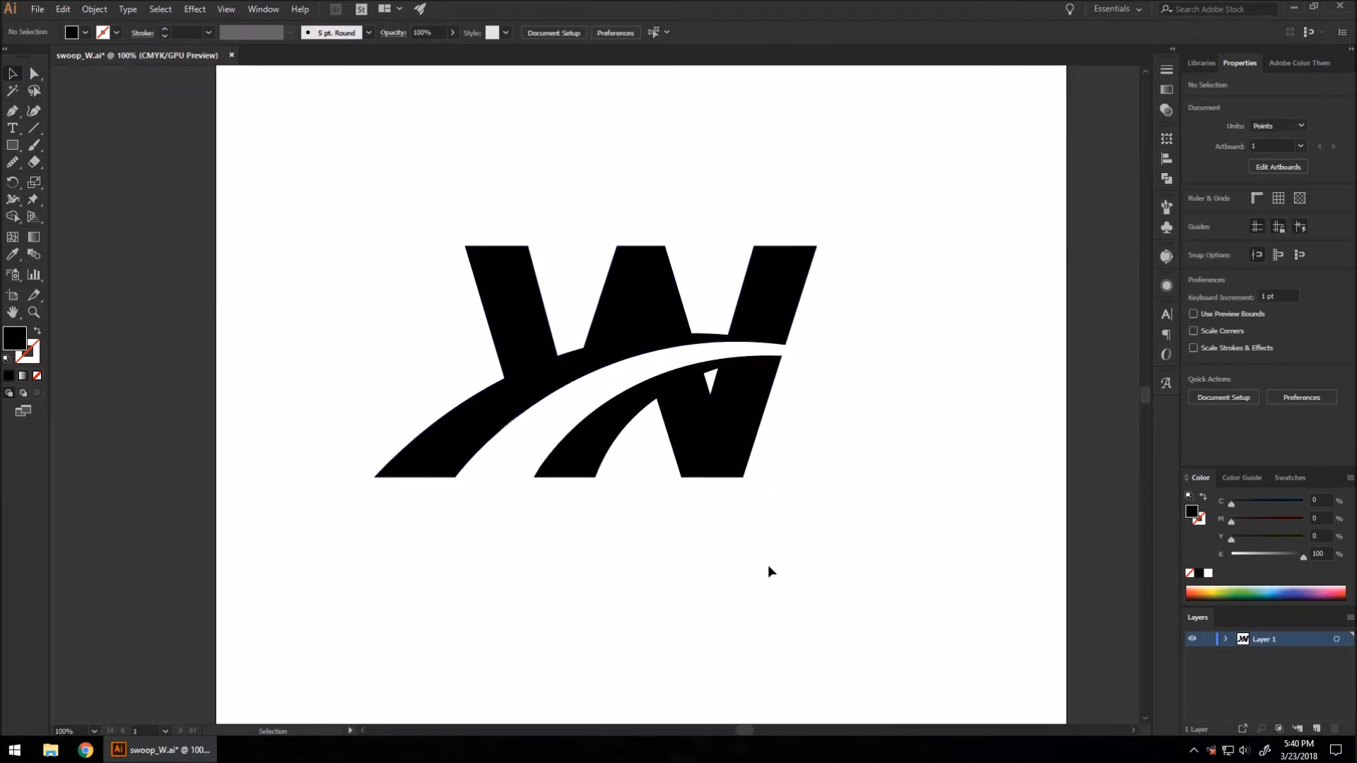
# Move the upper black shape away from the logo to check for stray slivers between the shapes, and undo the move
pyautogui.moveTo(820, 539); pyautogui.dragTo(454, 258)
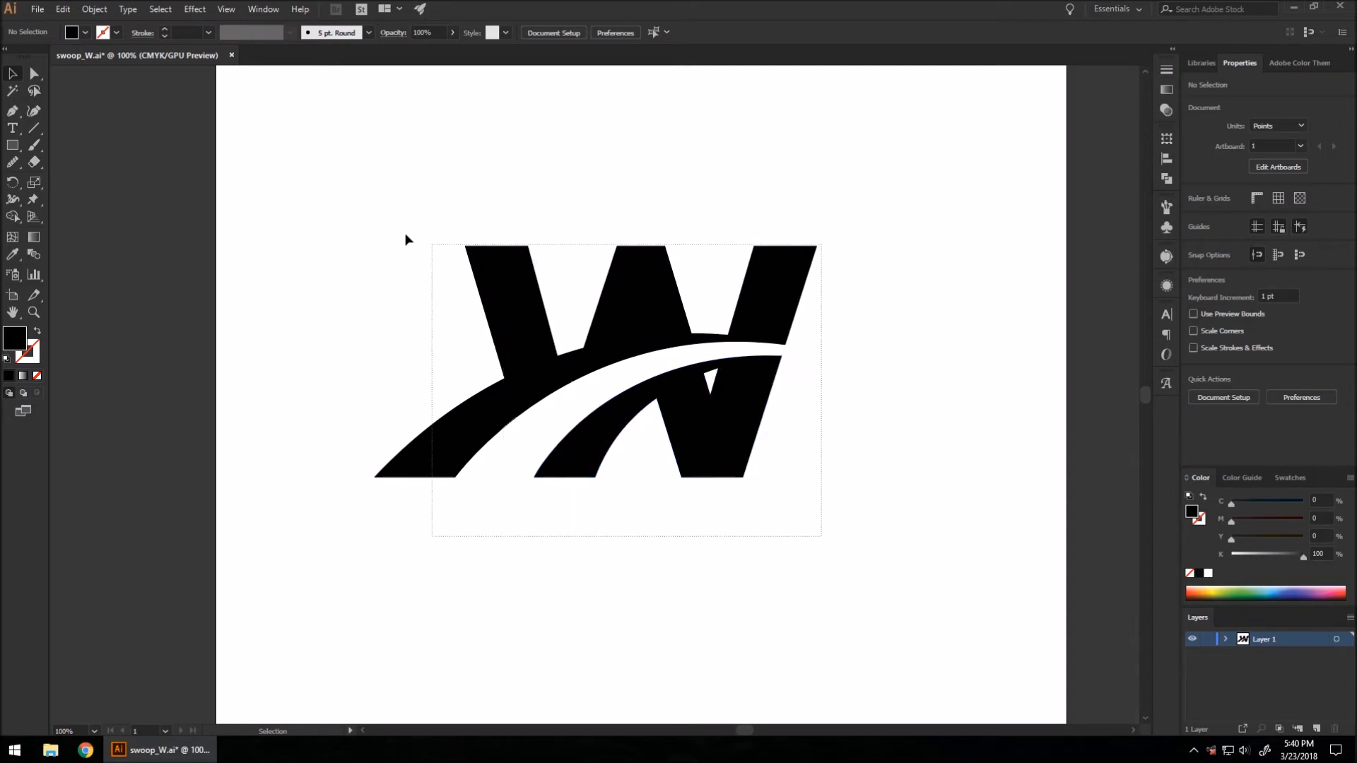
pyautogui.press('a')
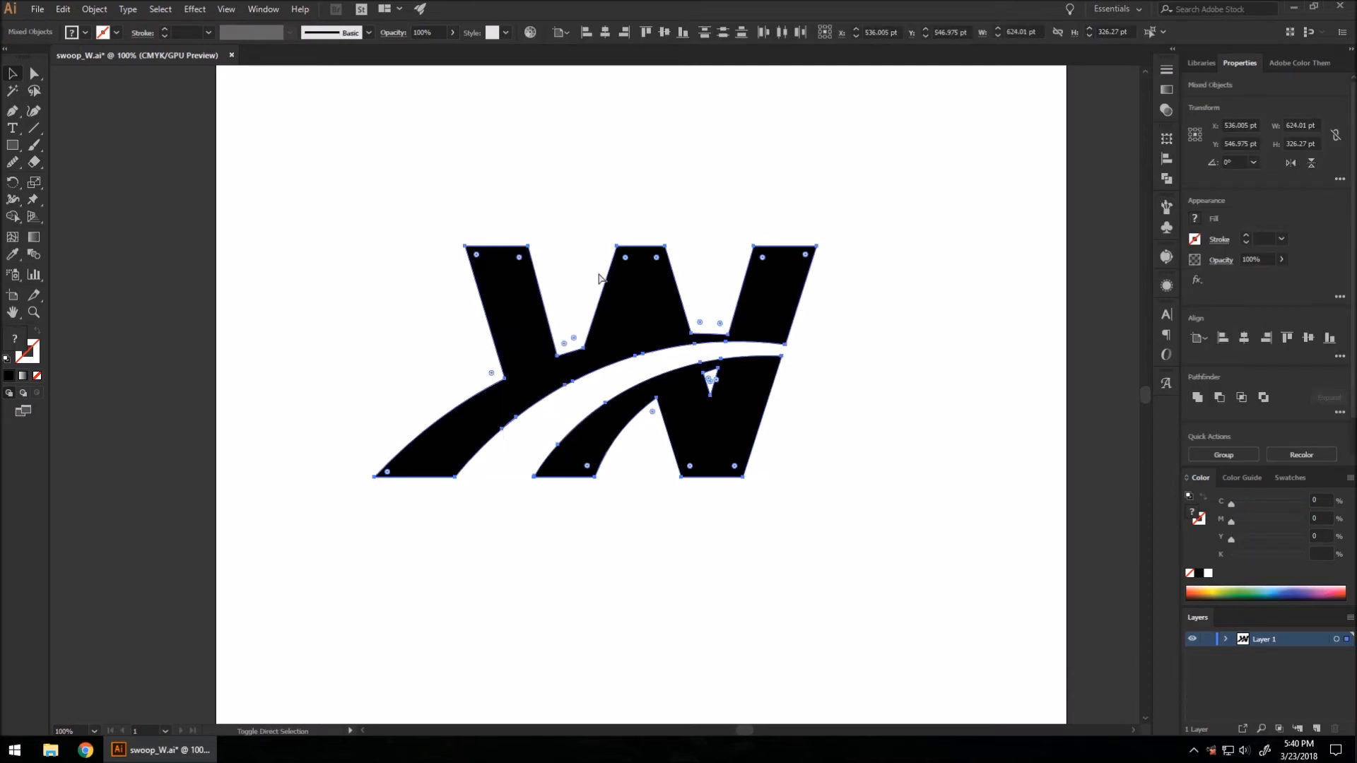
pyautogui.press('v')
pyautogui.click(768, 573)
pyautogui.moveTo(658, 331); pyautogui.dragTo(662, 251)
pyautogui.press('a')
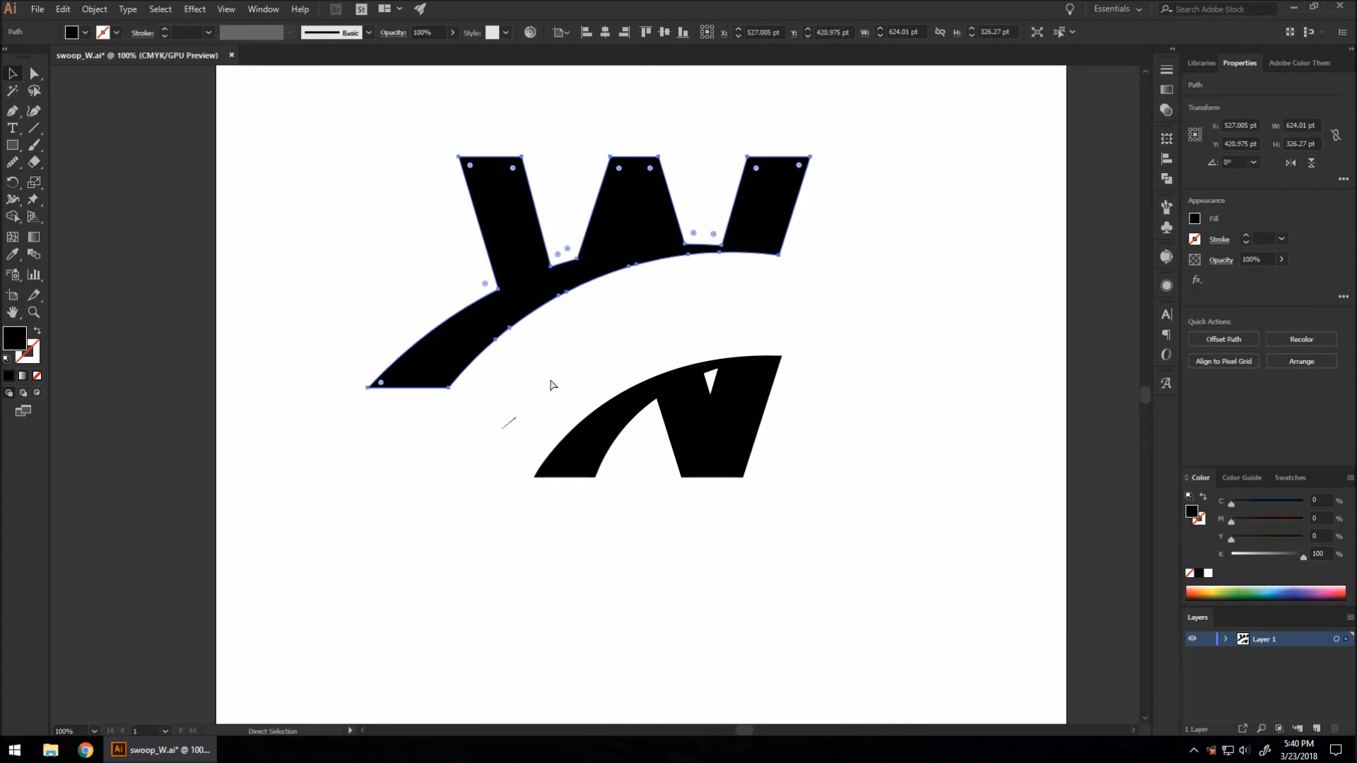
pyautogui.press('v')
pyautogui.scroll(3, 505, 428)
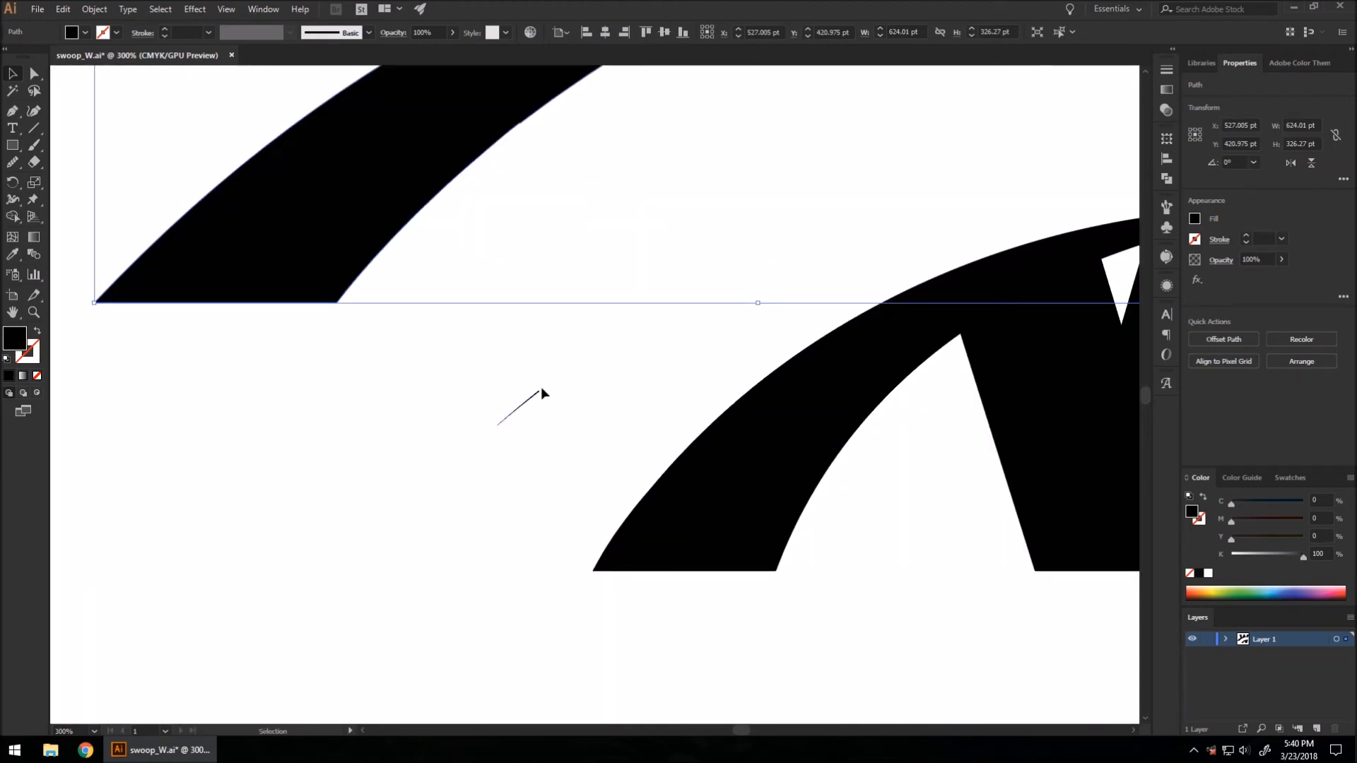
pyautogui.hotkey('ctrl', 'z')
# Merge the stray sliver on the upper black shape's lower curved edge into that shape with Shape Builder
pyautogui.click(528, 448)
pyautogui.scroll(6, 528, 400)
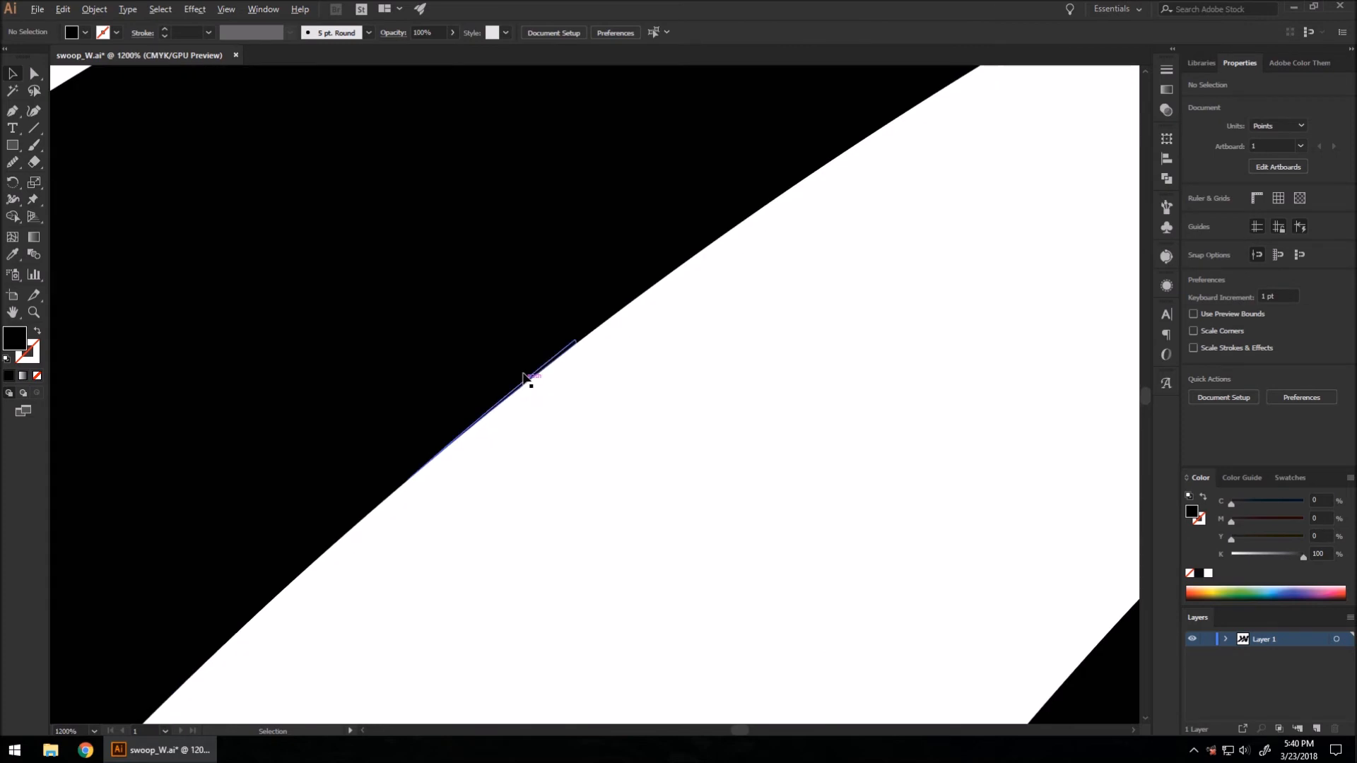
pyautogui.scroll(-3, 606, 433)
pyautogui.moveTo(621, 455); pyautogui.dragTo(57, 211)
pyautogui.click(13, 216)
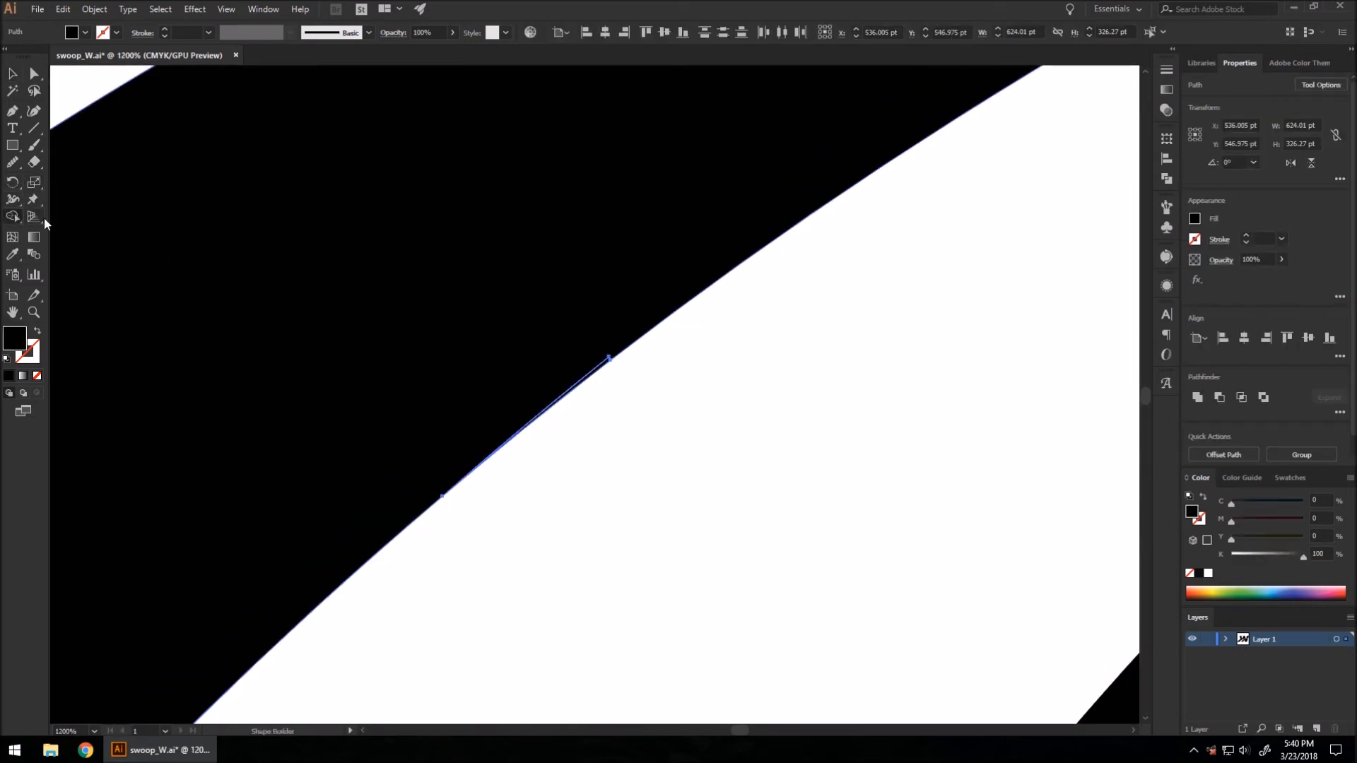
pyautogui.scroll(-3, 548, 320)
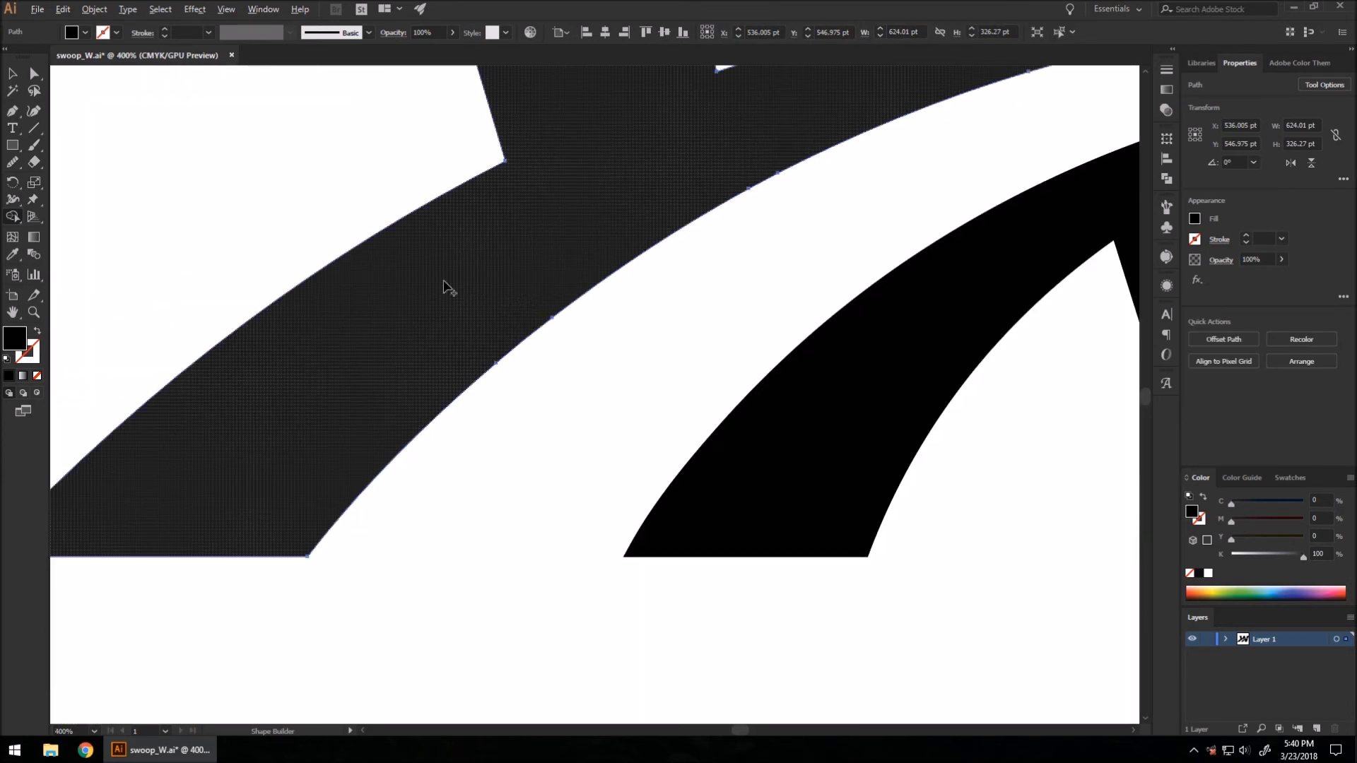
pyautogui.press('v')
# Pull the lower and upper black shapes apart in turn to check that each is one clean piece, undoing each move
pyautogui.scroll(-3, 346, 592)
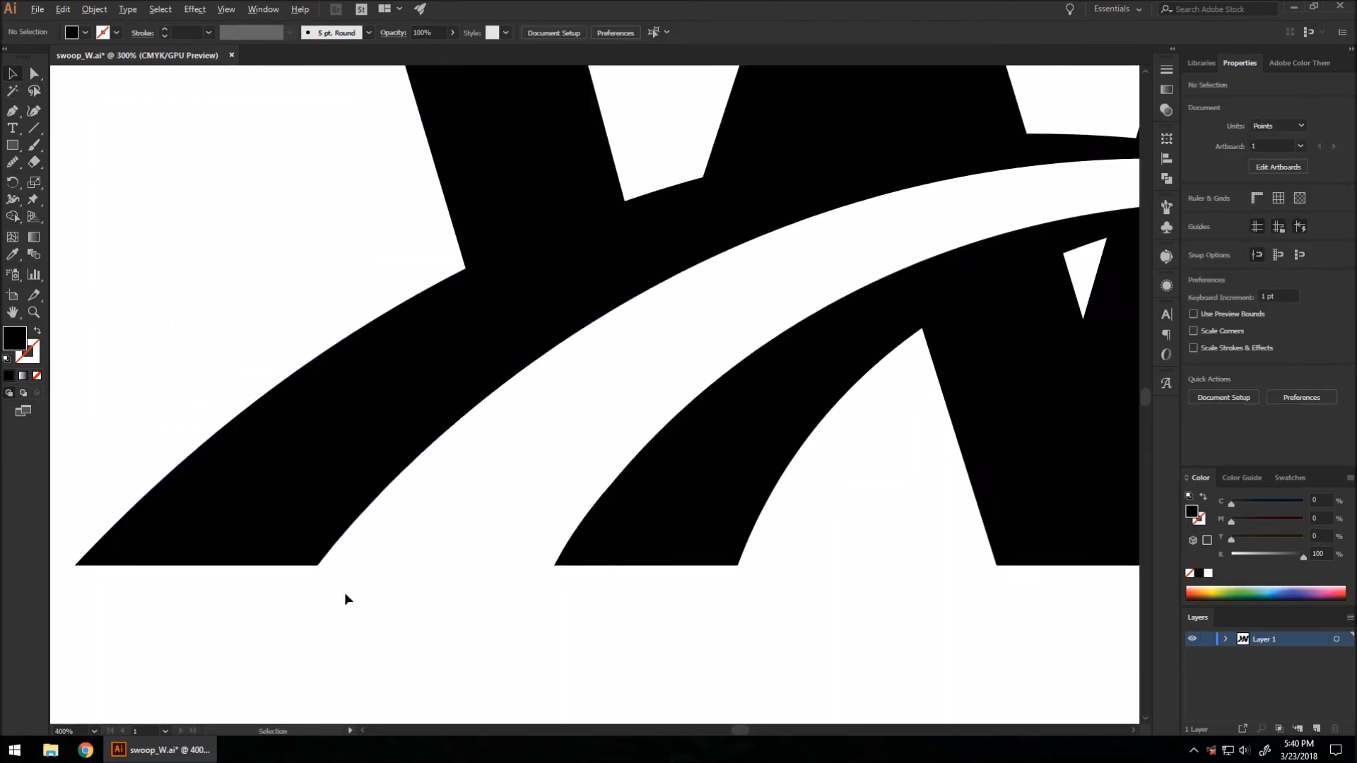
pyautogui.moveTo(682, 471); pyautogui.dragTo(742, 600)
pyautogui.hotkey('ctrl', 'z')
pyautogui.moveTo(615, 364); pyautogui.dragTo(575, 248)
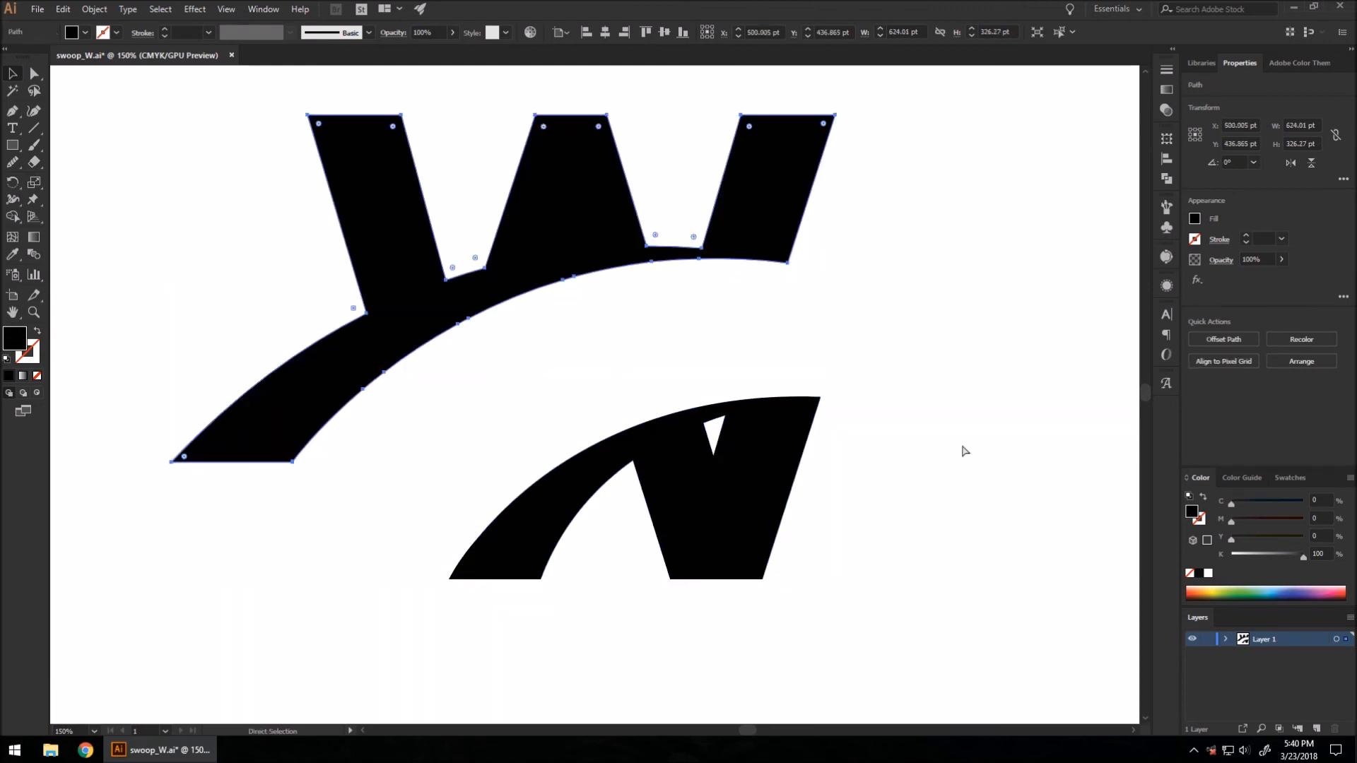
pyautogui.hotkey('ctrl', 'z')
pyautogui.click(935, 490)
pyautogui.scroll(-1, 678, 379)
pyautogui.scroll(-1, 400, 248)
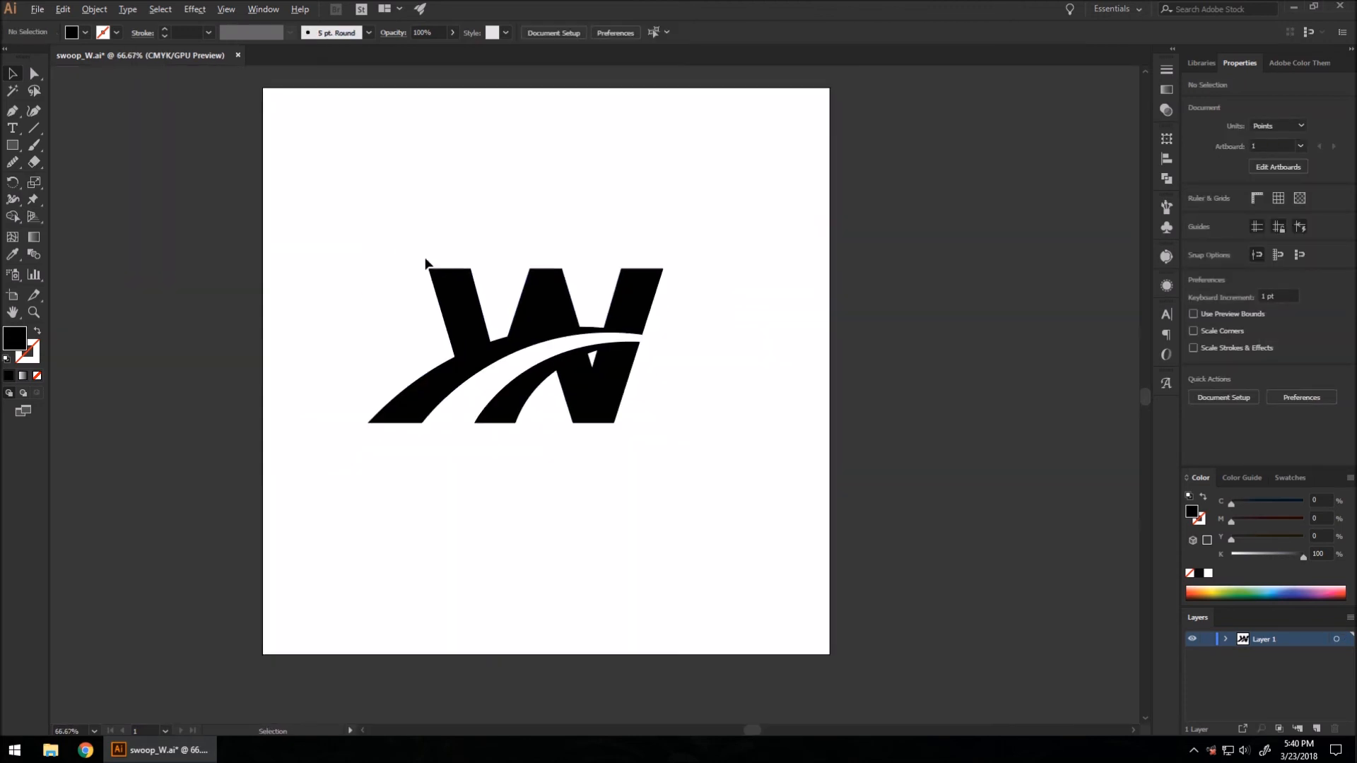
# Fill the upper W shape with the bright blue swatch (C 70, M 15, Y 0, K 0) and deselect it
pyautogui.click(560, 358)
pyautogui.scroll(1, 551, 346)
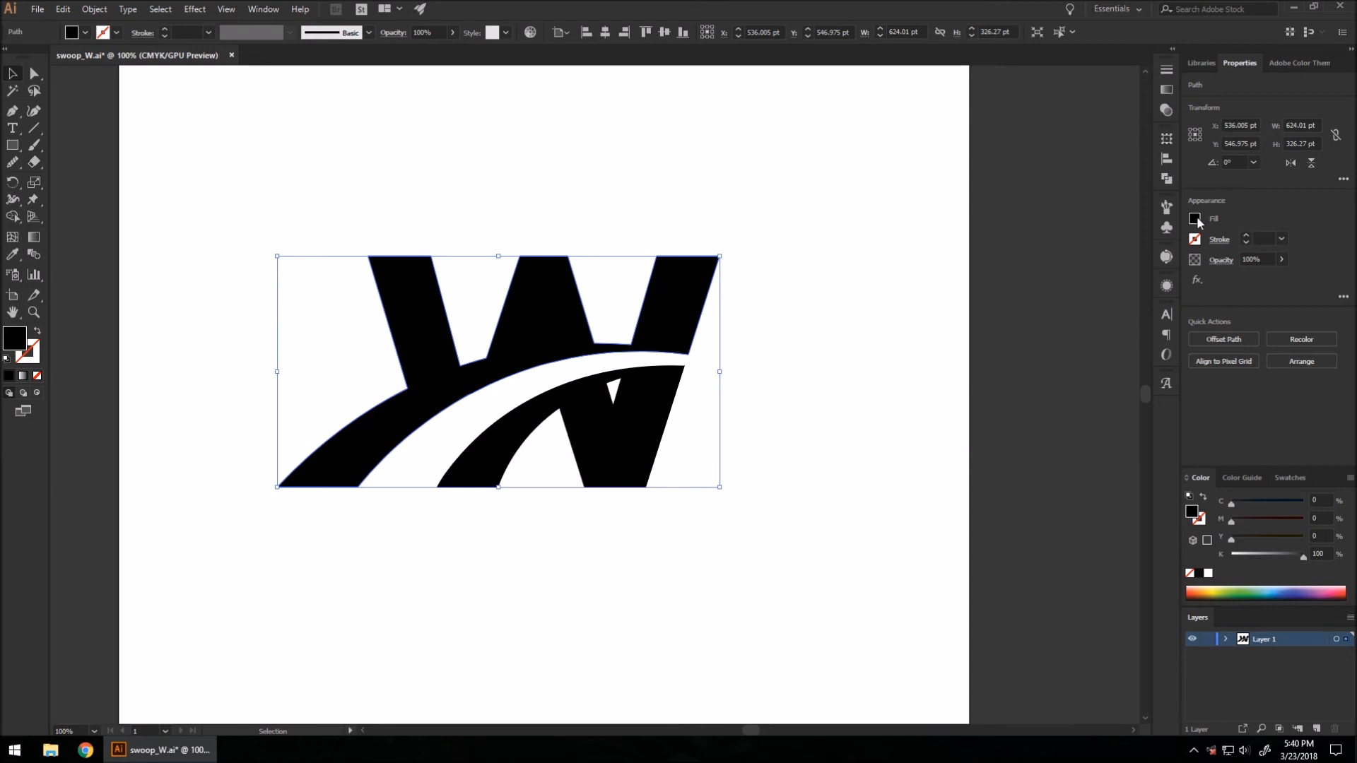
pyautogui.click(1194, 219)
pyautogui.click(1117, 285)
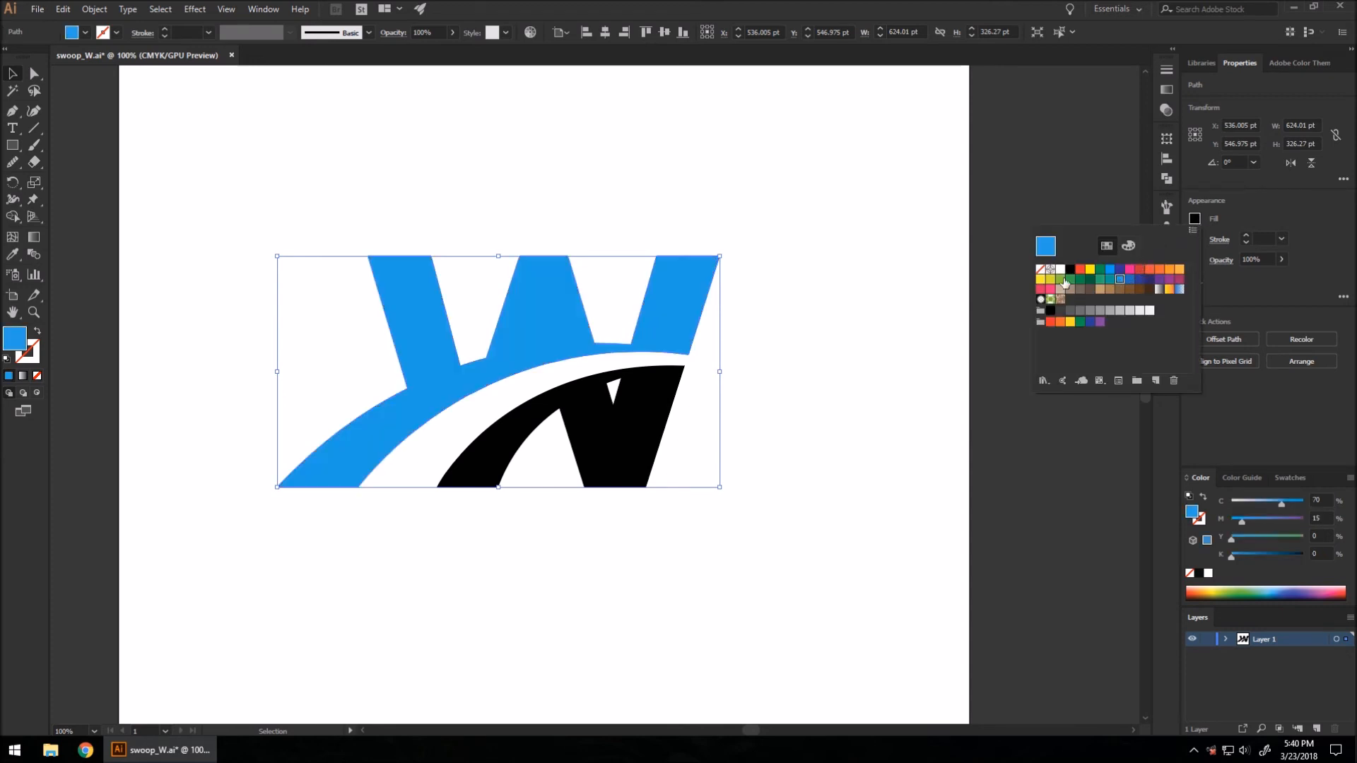
pyautogui.click(681, 588)
# Fill the lower W shape with the dark green swatch (C 90, M 30, Y 95, K 30) and deselect it
pyautogui.click(619, 489)
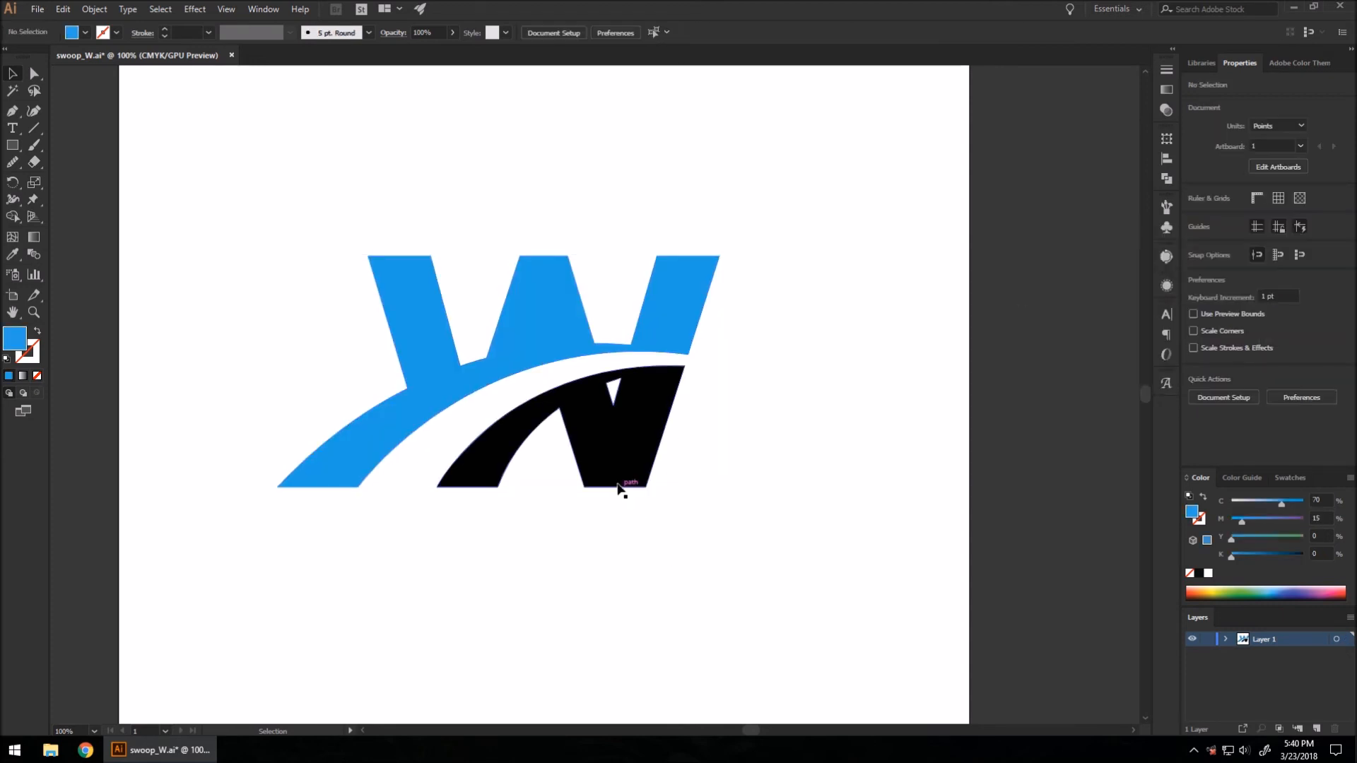
pyautogui.click(606, 449)
pyautogui.click(1194, 219)
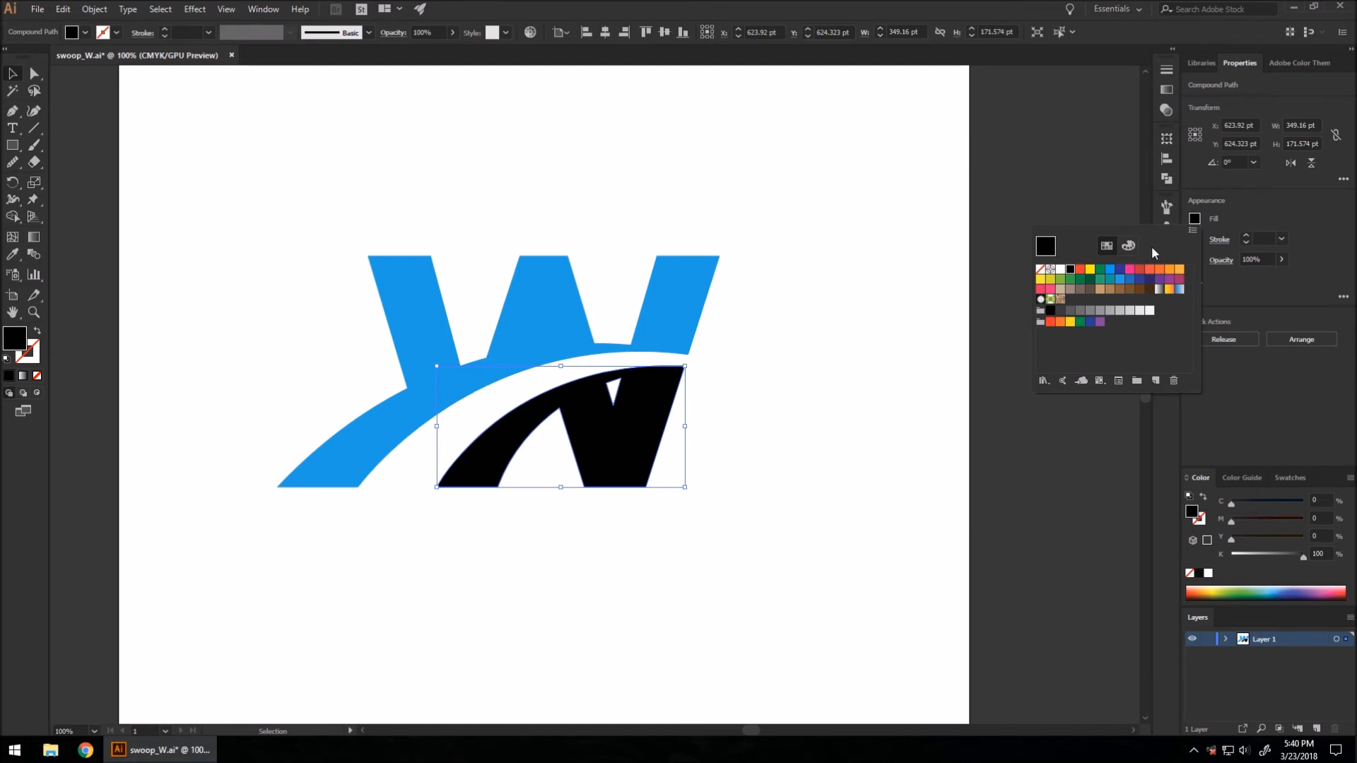
pyautogui.click(1088, 285)
pyautogui.click(770, 545)
pyautogui.click(745, 307)
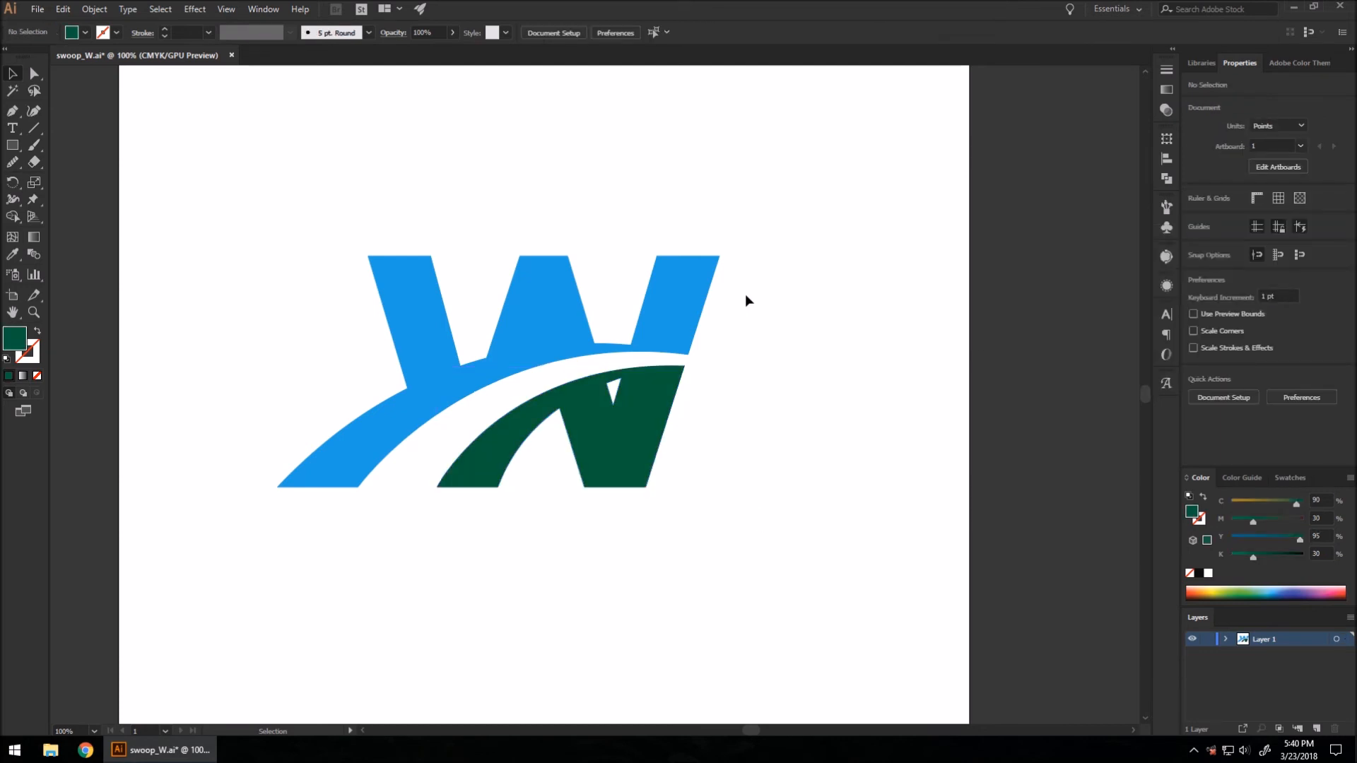
pyautogui.hotkey('ctrl', '-')
pyautogui.hotkey('ctrl', '+')
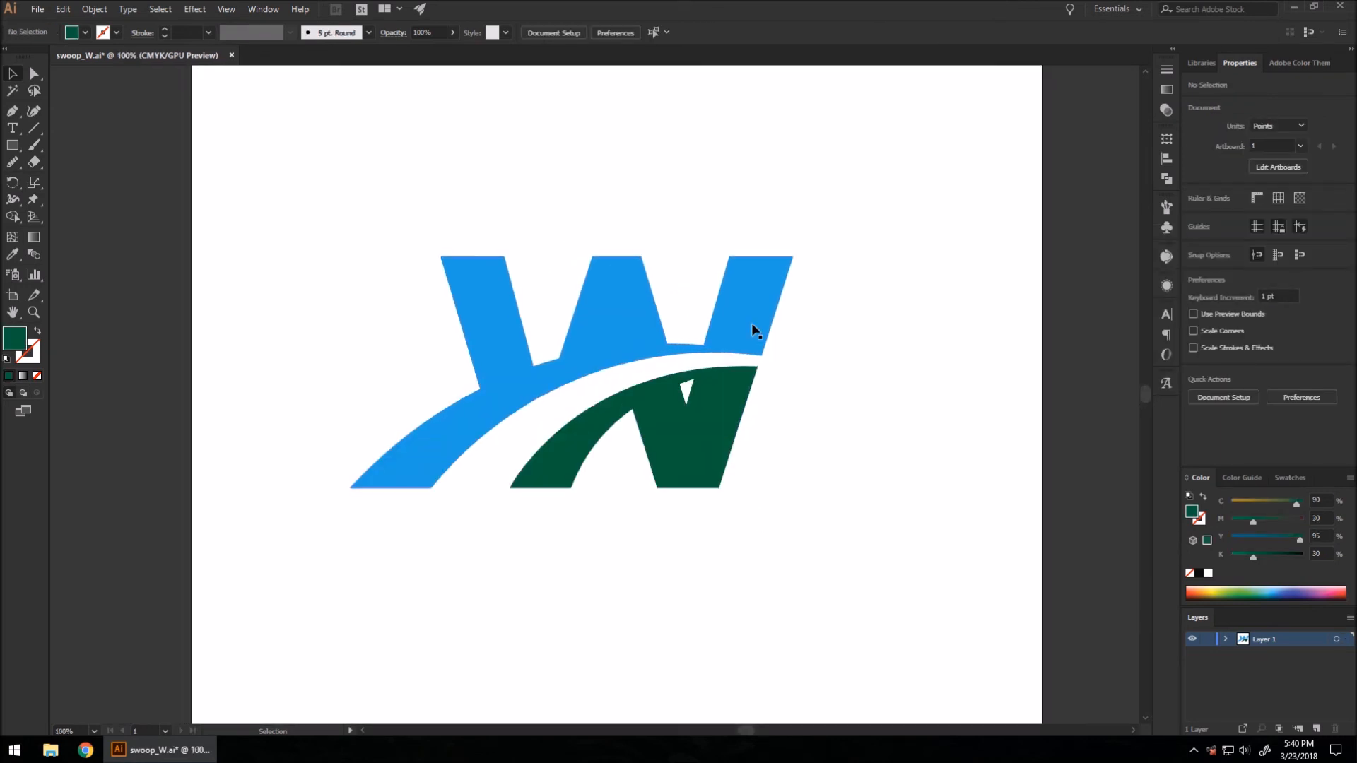